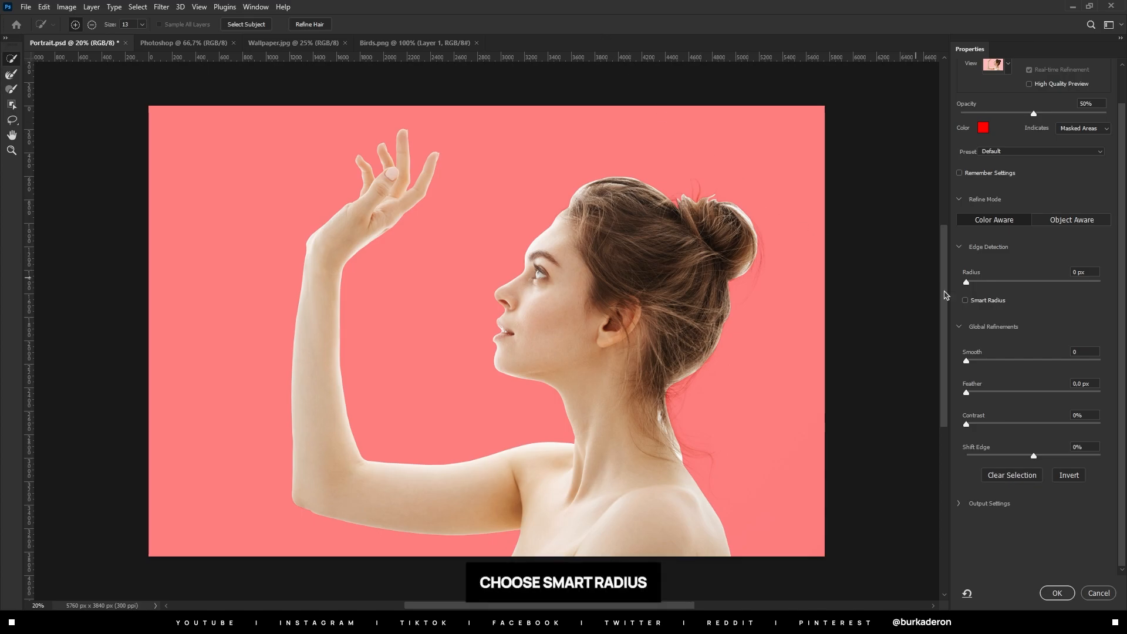
Enable Smart Radius and refine the selection around the woman's hair with the Refine Edge Brush, from forehead to nape.
left_click(965, 301)
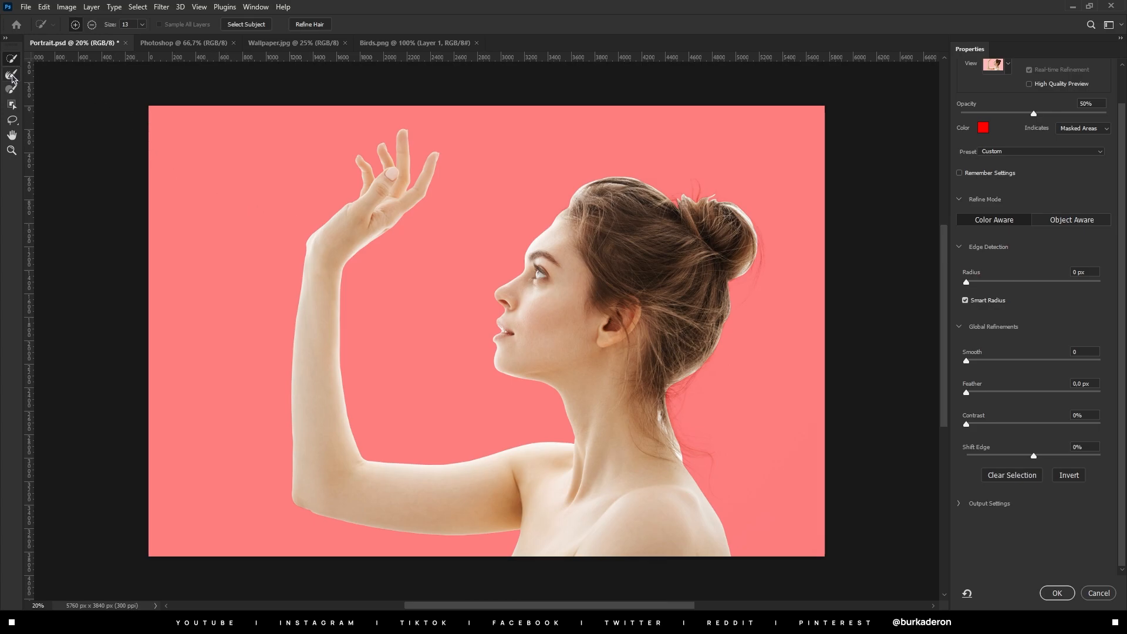
left_click(11, 75)
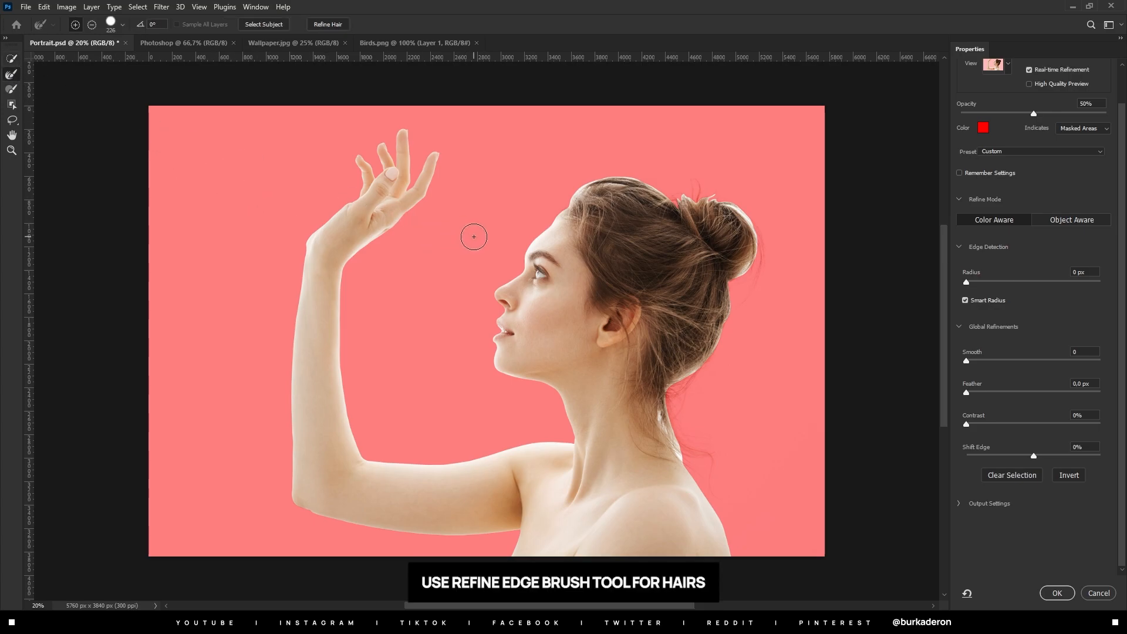
left_click_drag(473, 235, 478, 241)
mouse_move(574, 185)
left_mouse_down()
mouse_move(717, 190)
mouse_move(758, 228)
mouse_move(763, 262)
mouse_move(739, 295)
mouse_move(734, 332)
mouse_move(713, 371)
mouse_move(680, 390)
mouse_move(689, 439)
left_mouse_up()
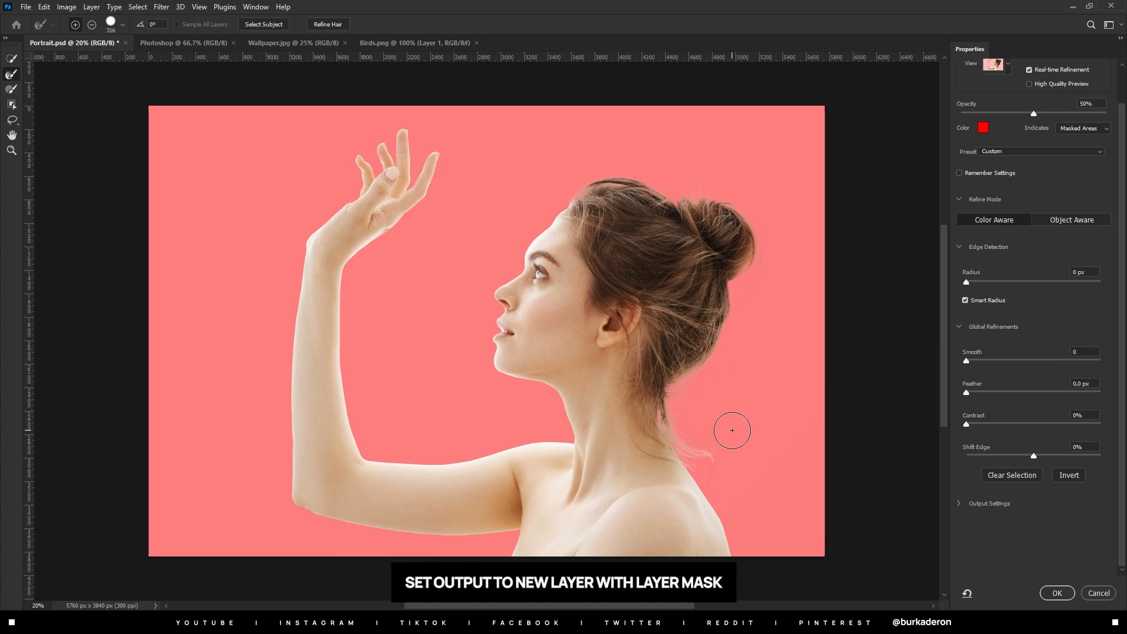
Output the refined selection as a New Layer with Layer Mask.
left_click(960, 505)
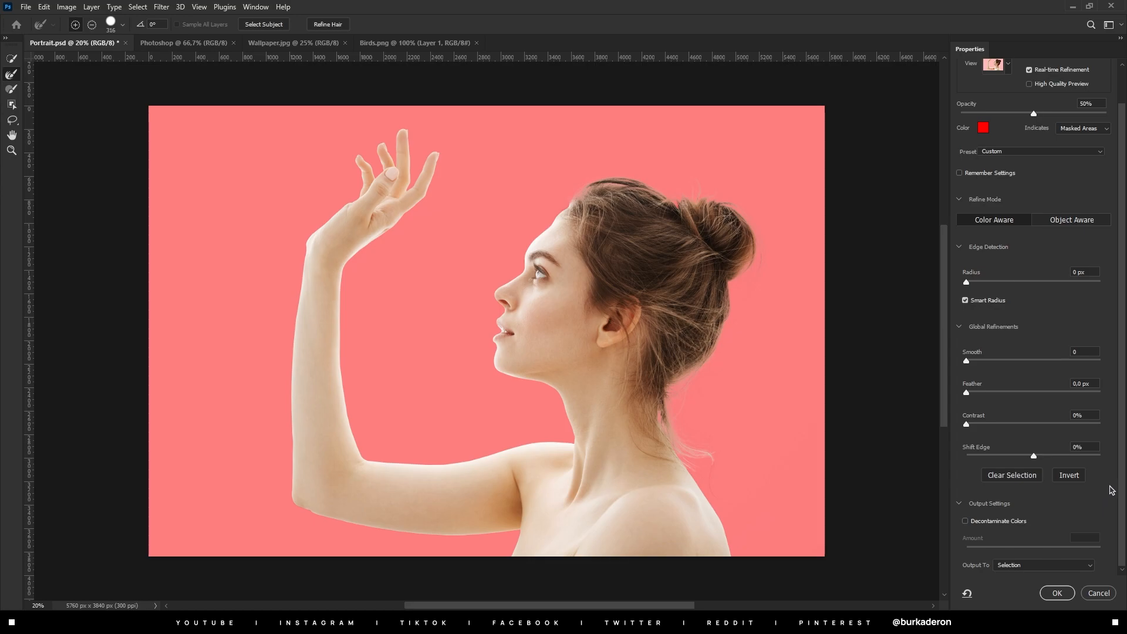
left_click(1053, 566)
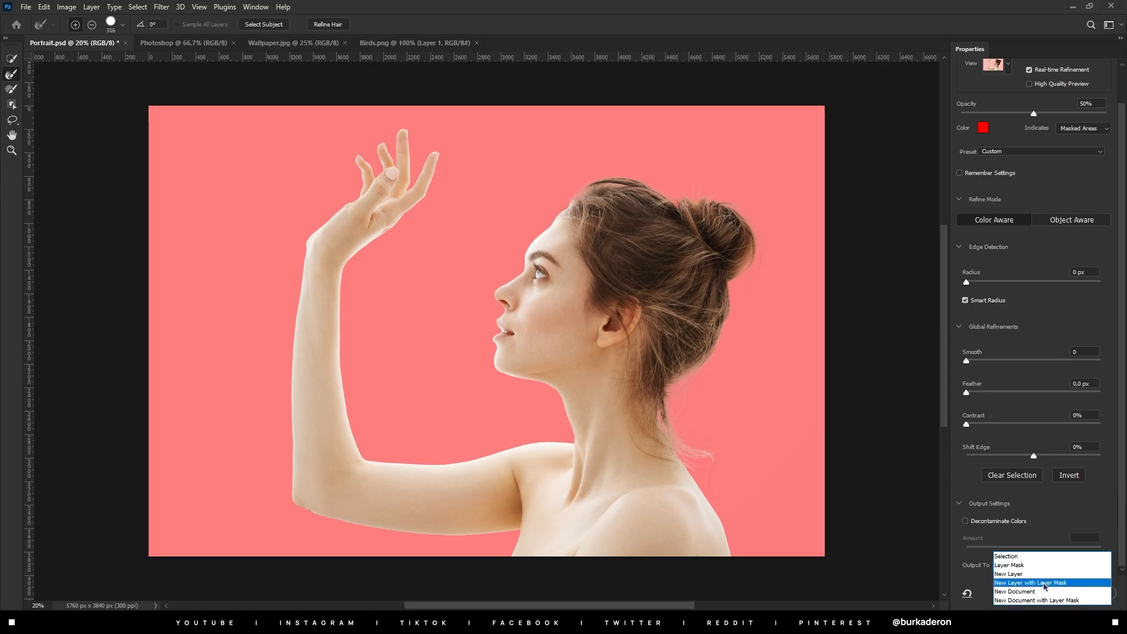
left_click(1045, 583)
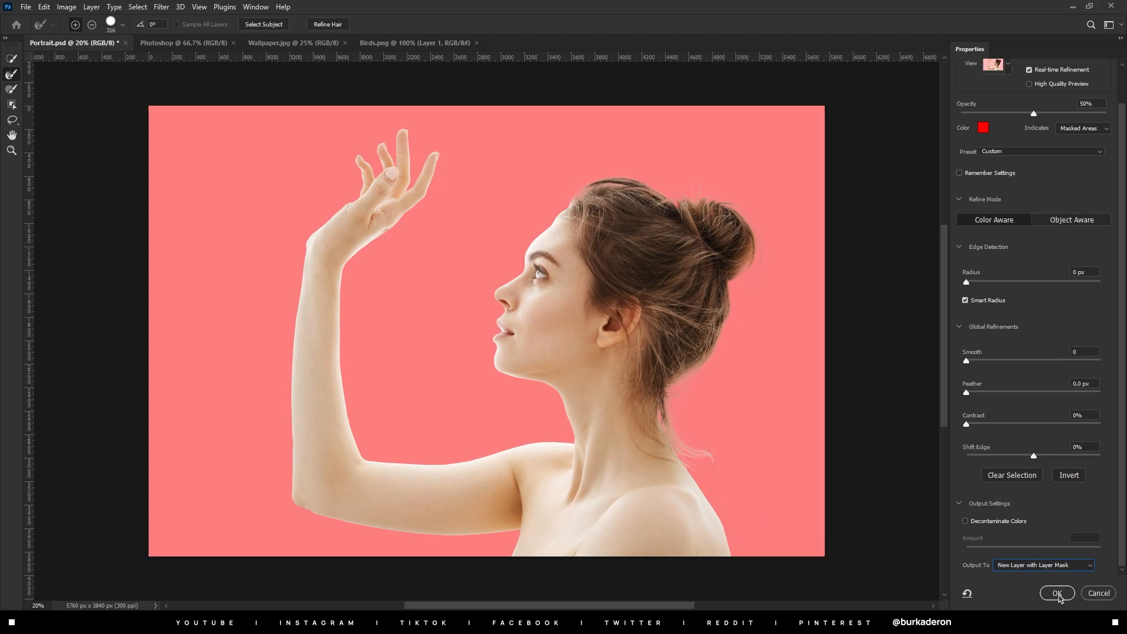
left_click(1058, 594)
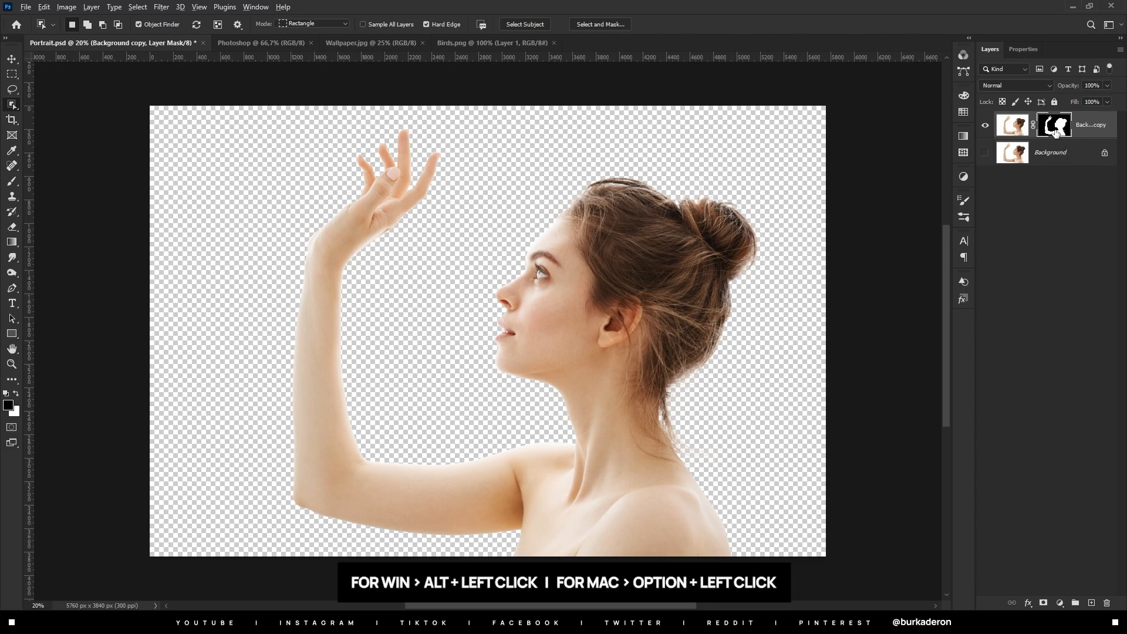
View the portrait's layer mask alone and whiten its hair edges using the Dodge Tool with Highlights range and 30% exposure.
left_click(1056, 132, "alt")
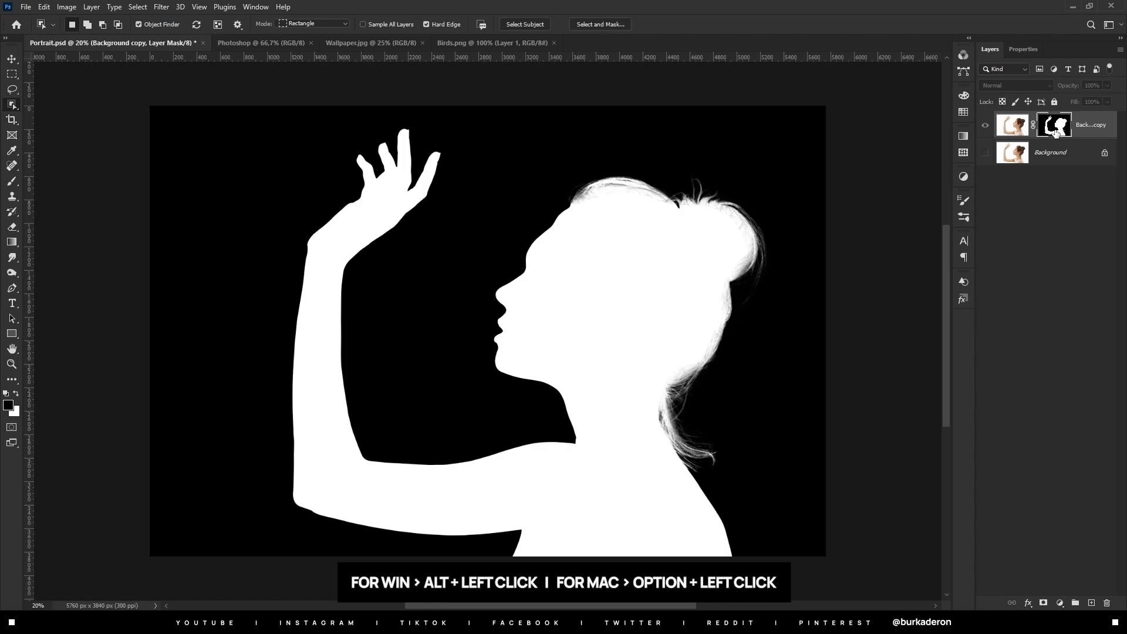
left_click(15, 274)
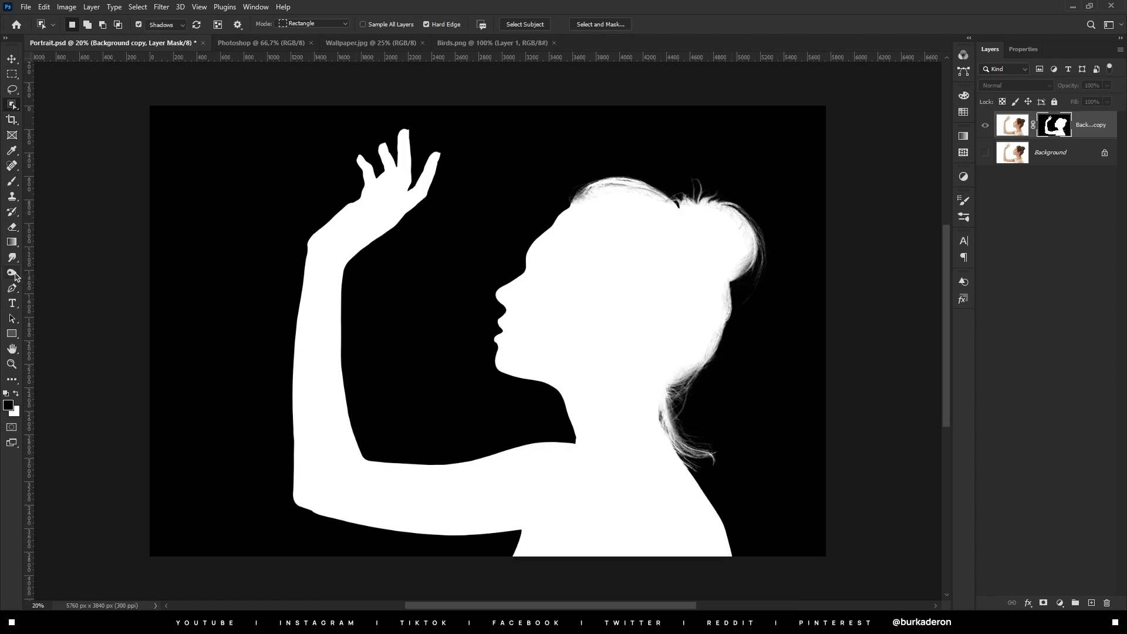
left_click(57, 273)
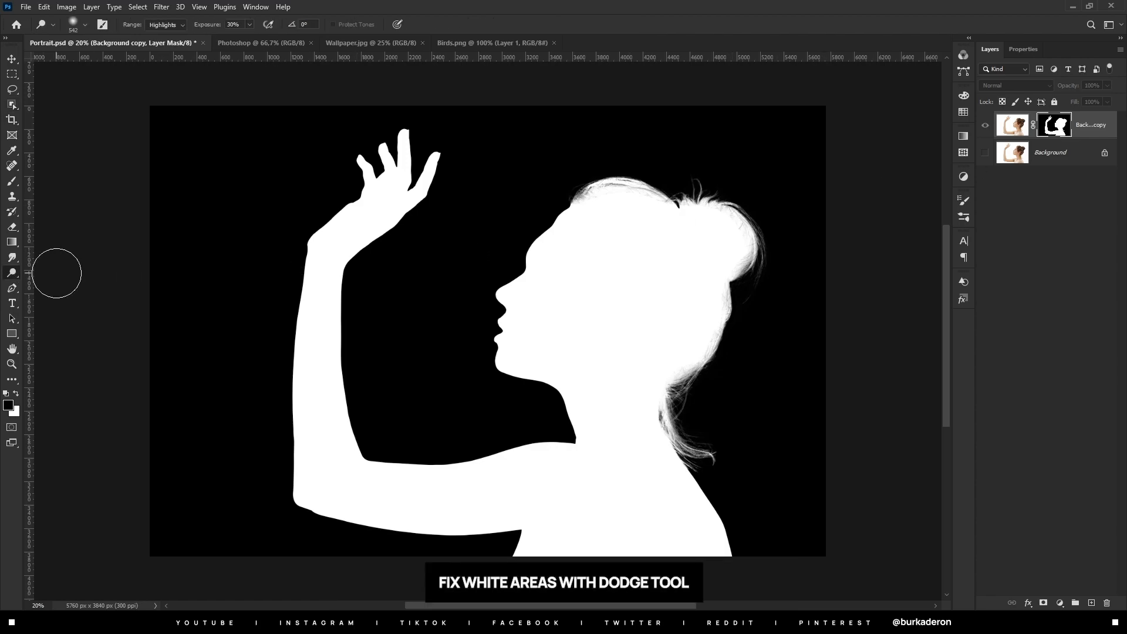
left_click(164, 25)
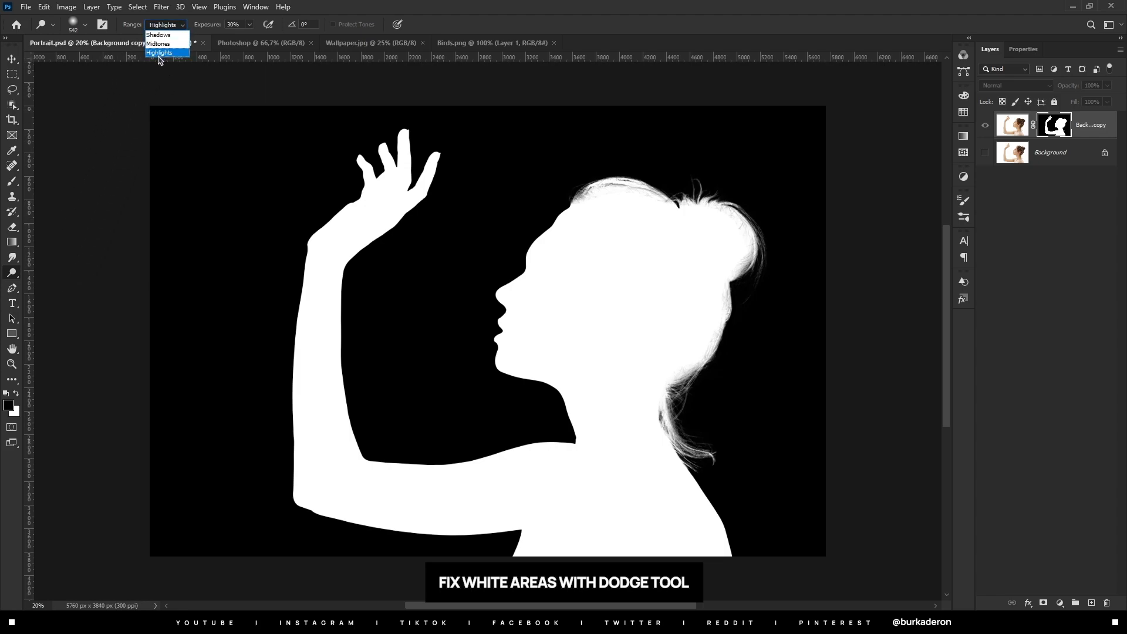
left_click(159, 53)
left_click(234, 24)
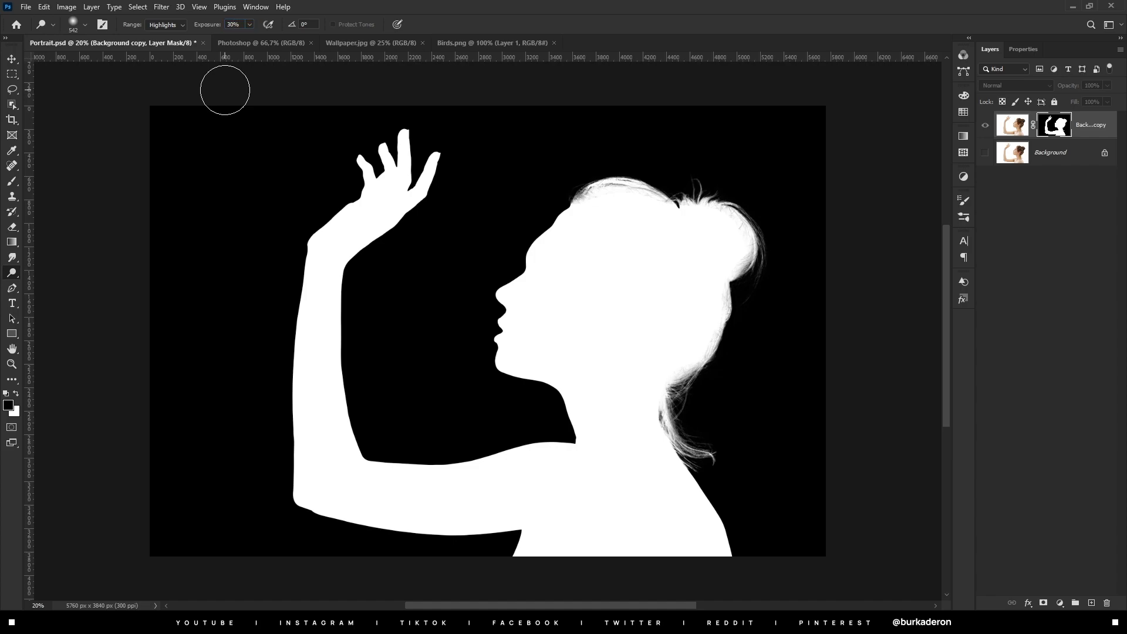
mouse_move(591, 218)
left_mouse_down()
mouse_move(597, 194)
mouse_move(634, 188)
mouse_move(685, 219)
mouse_move(719, 216)
mouse_move(742, 230)
mouse_move(741, 258)
mouse_move(717, 272)
mouse_move(691, 341)
mouse_move(637, 400)
mouse_move(666, 444)
mouse_move(669, 490)
left_mouse_up()
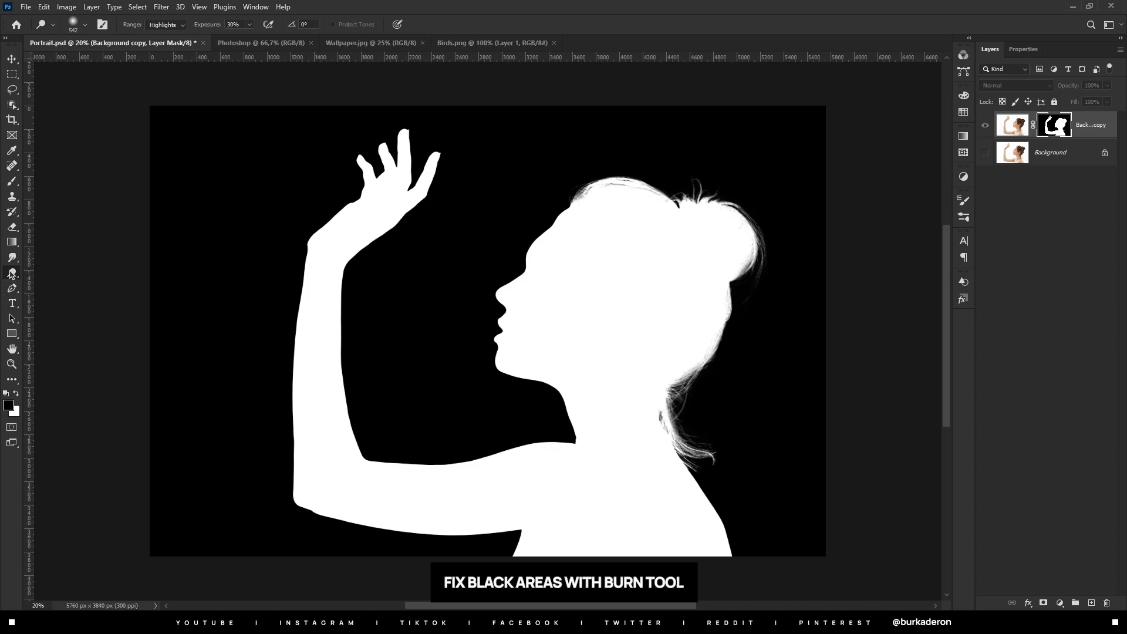
Darken the black areas around the hair in the mask using the Burn Tool with Shadows range and 30% exposure.
right_click(12, 273)
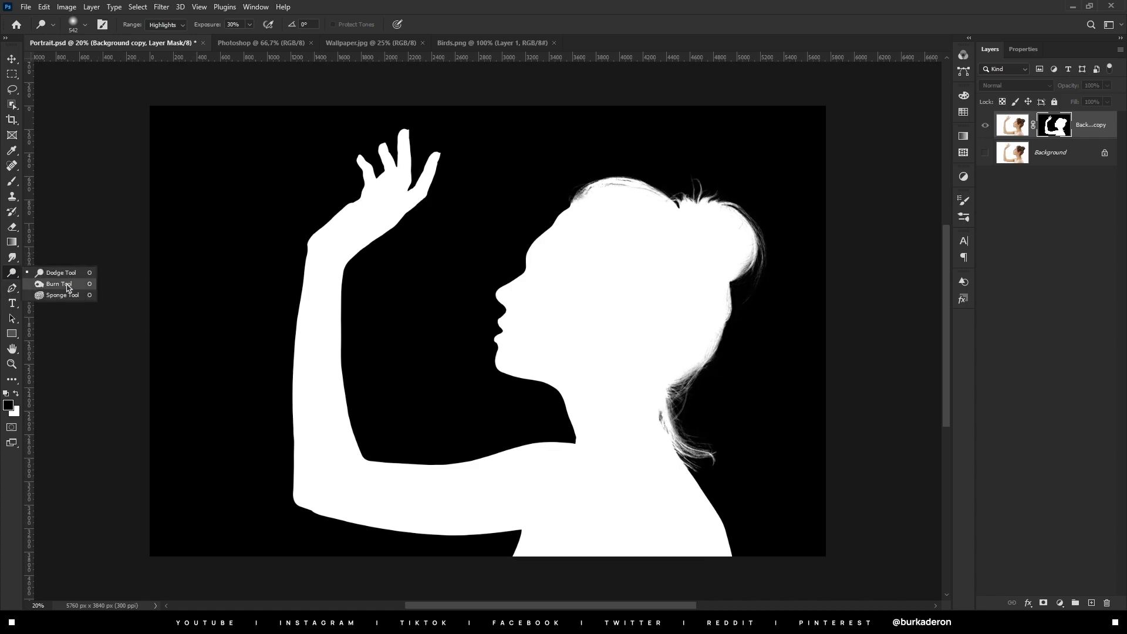
left_click(68, 286)
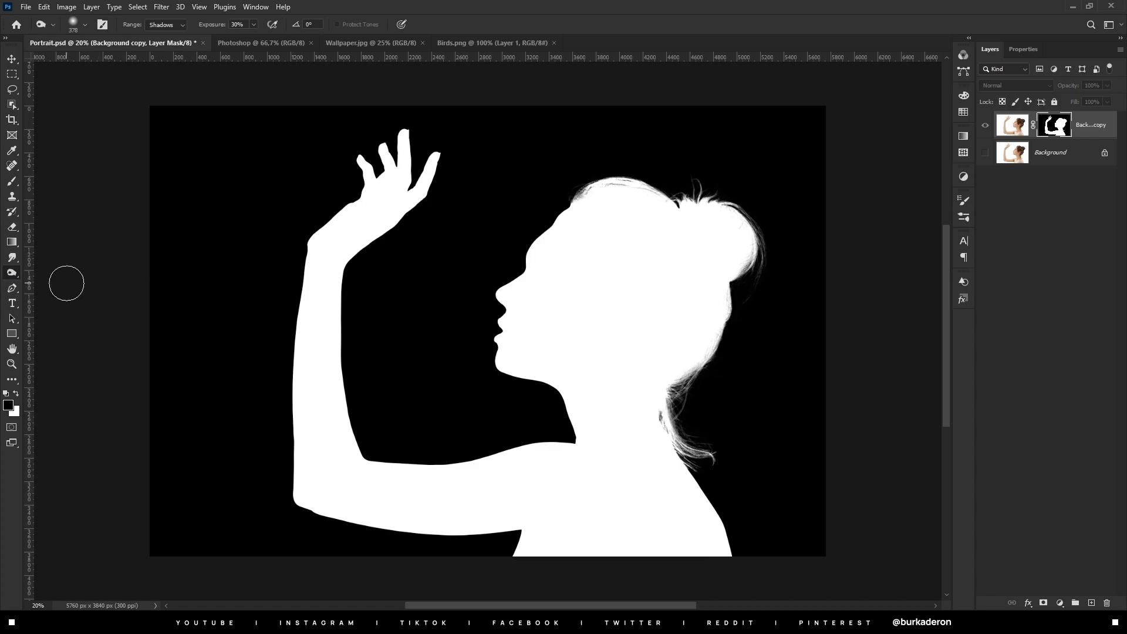
left_click(168, 26)
left_click(165, 37)
left_click(246, 25)
mouse_move(566, 189)
left_mouse_down()
mouse_move(624, 171)
mouse_move(713, 180)
mouse_move(746, 198)
mouse_move(767, 234)
mouse_move(770, 271)
mouse_move(736, 346)
mouse_move(683, 406)
mouse_move(694, 432)
mouse_move(711, 432)
mouse_move(710, 397)
left_mouse_up()
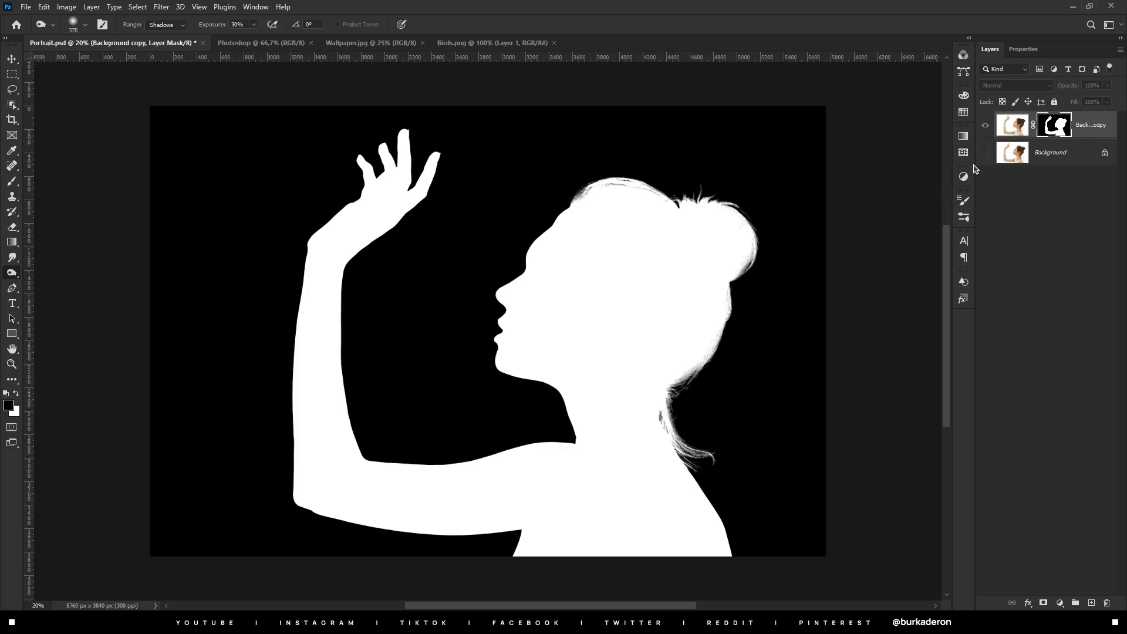
Leave the mask view, copy the masked portrait layer into the Photoshop document and scale it to 28%.
left_click(1012, 128)
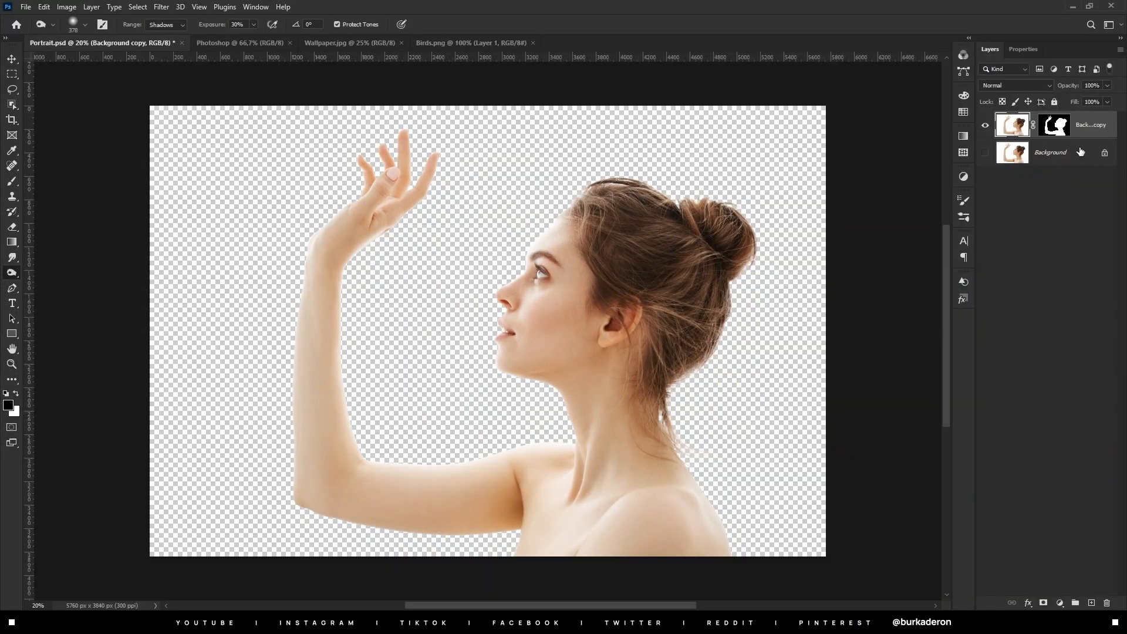
left_click_drag(1083, 137, 505, 288)
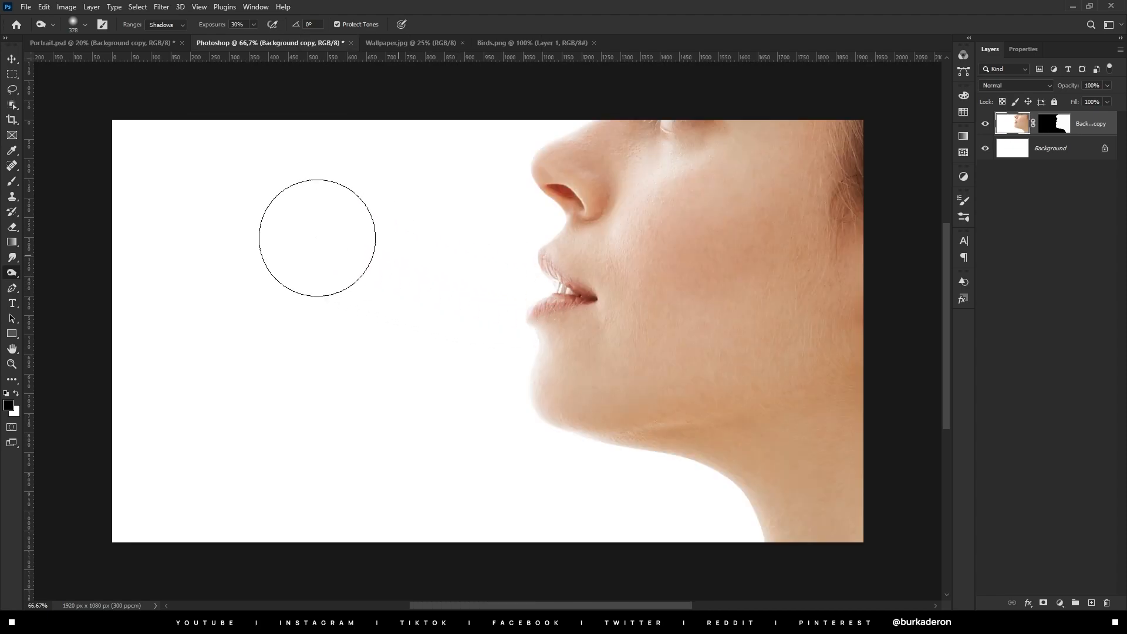
left_click(12, 60)
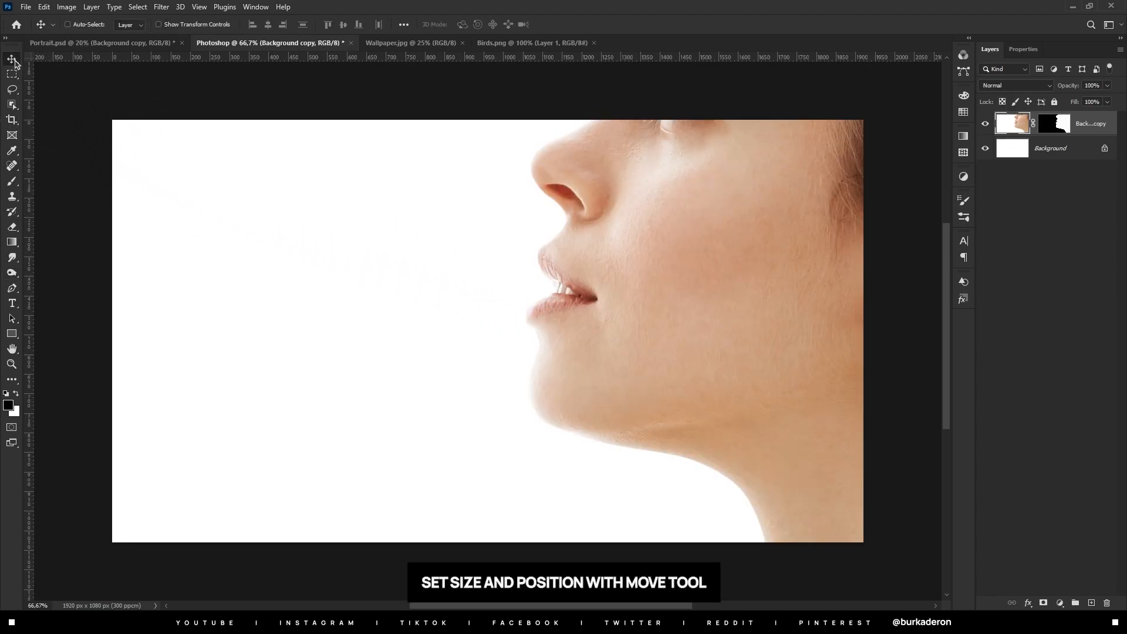
key("ctrl+t")
key("ctrl+minus")
key("ctrl+minus")
key("ctrl+minus")
key("ctrl+minus")
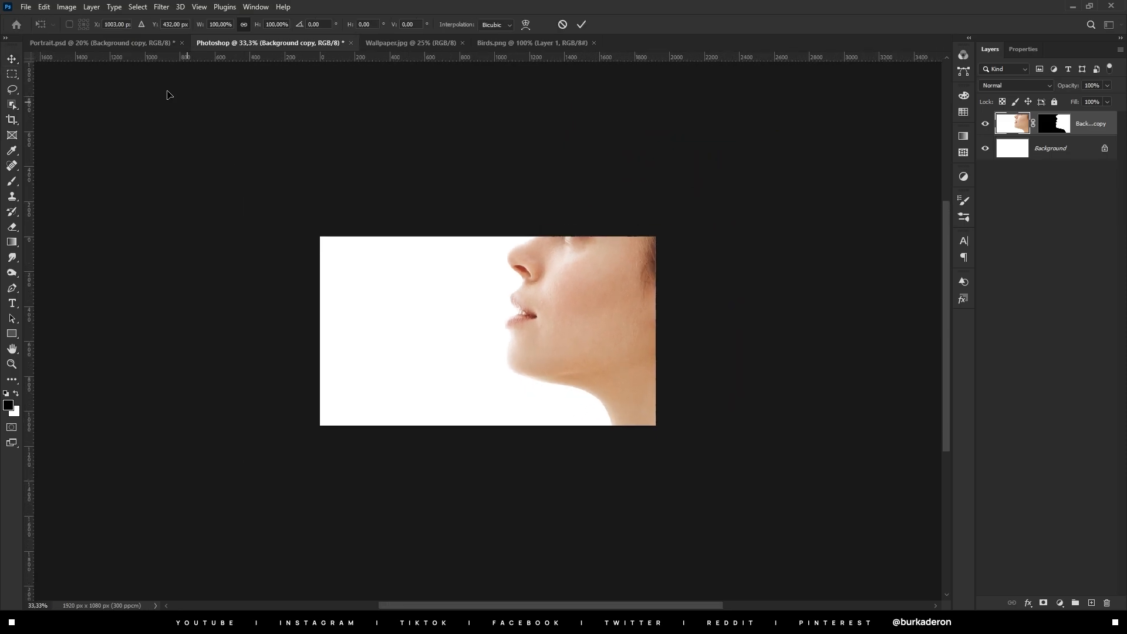
left_click(219, 24)
type("28")
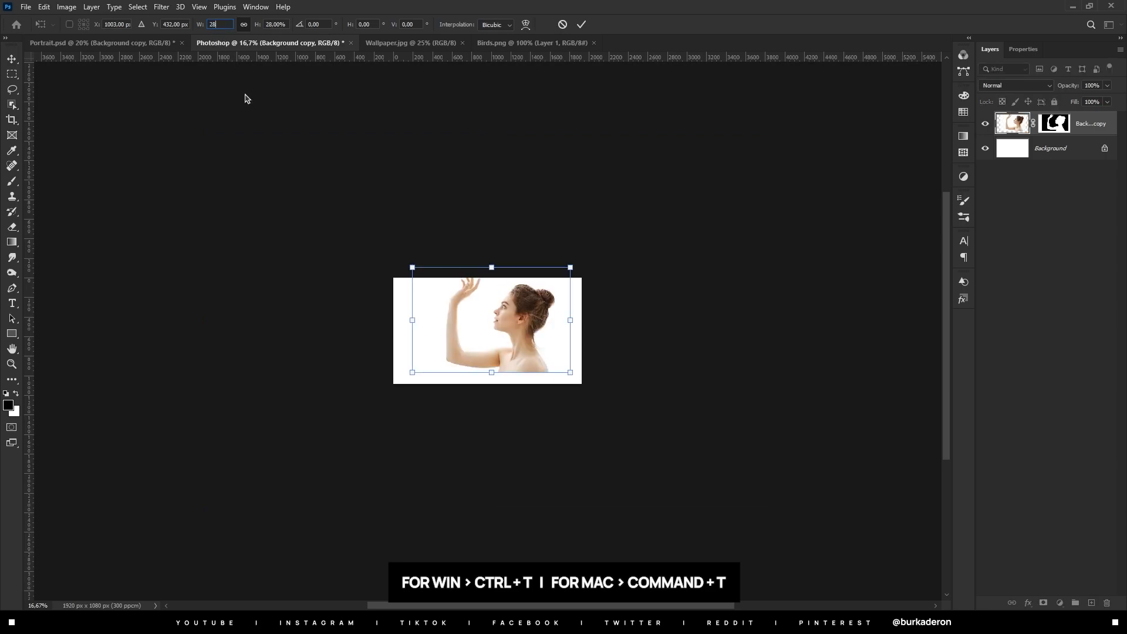
left_click(581, 24)
Move the portrait down and slightly left so its cropped shoulders meet the canvas's bottom edge.
key("ctrl+plus")
key("ctrl+plus")
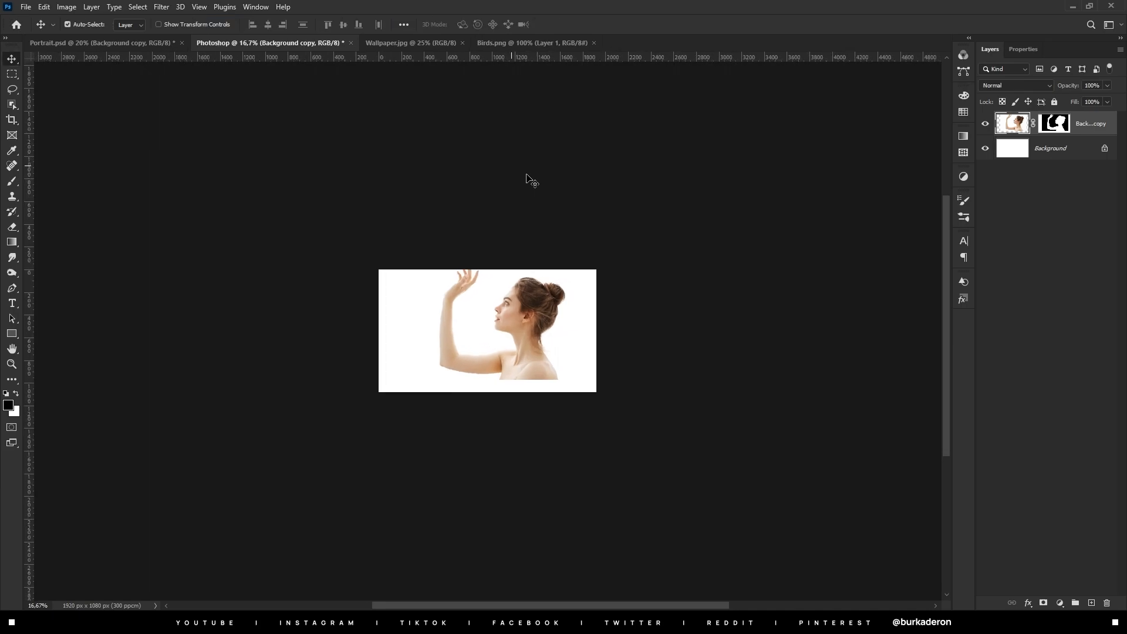
key("ctrl+plus")
key("ctrl+plus")
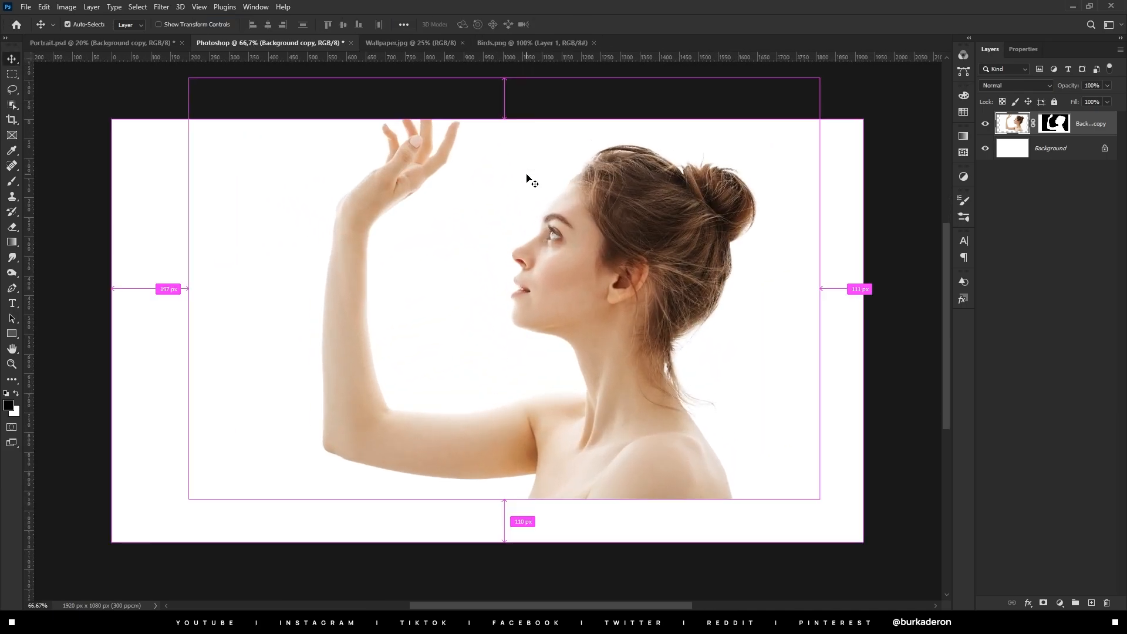
left_click_drag(554, 261, 534, 301)
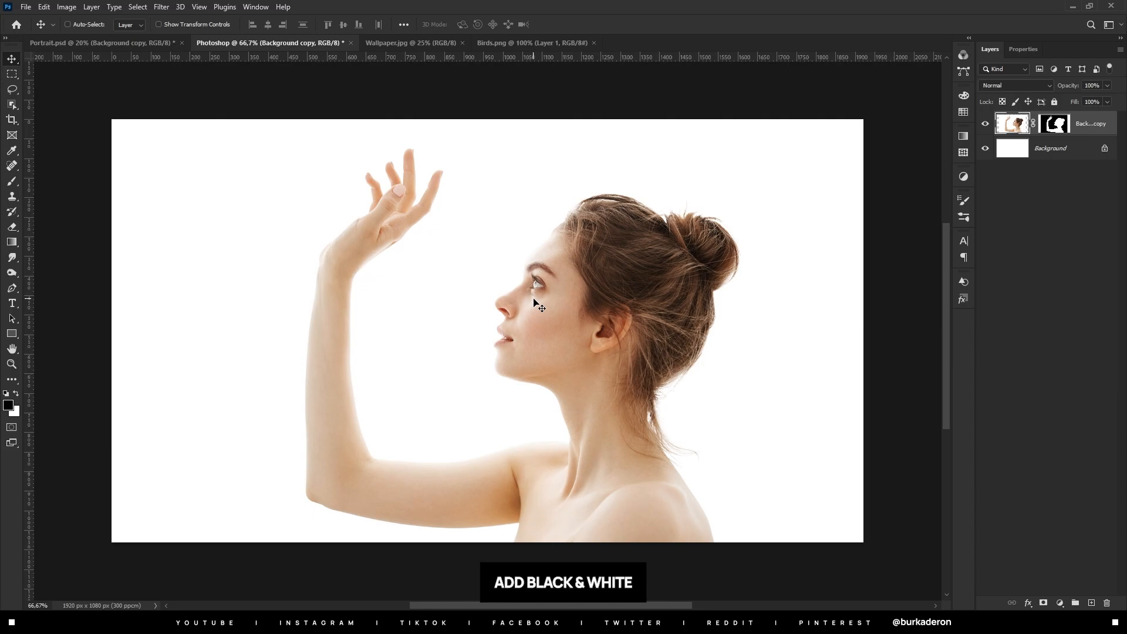
Add a Black & White adjustment layer with default values and clip it to the portrait layer.
left_click(1060, 603)
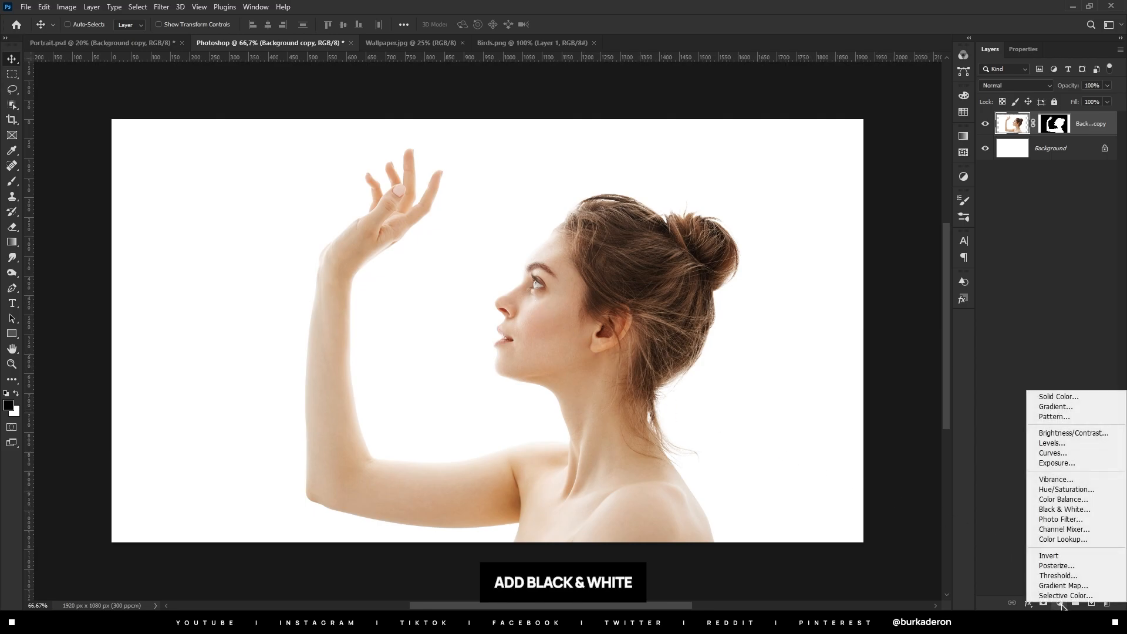
left_click(1071, 509)
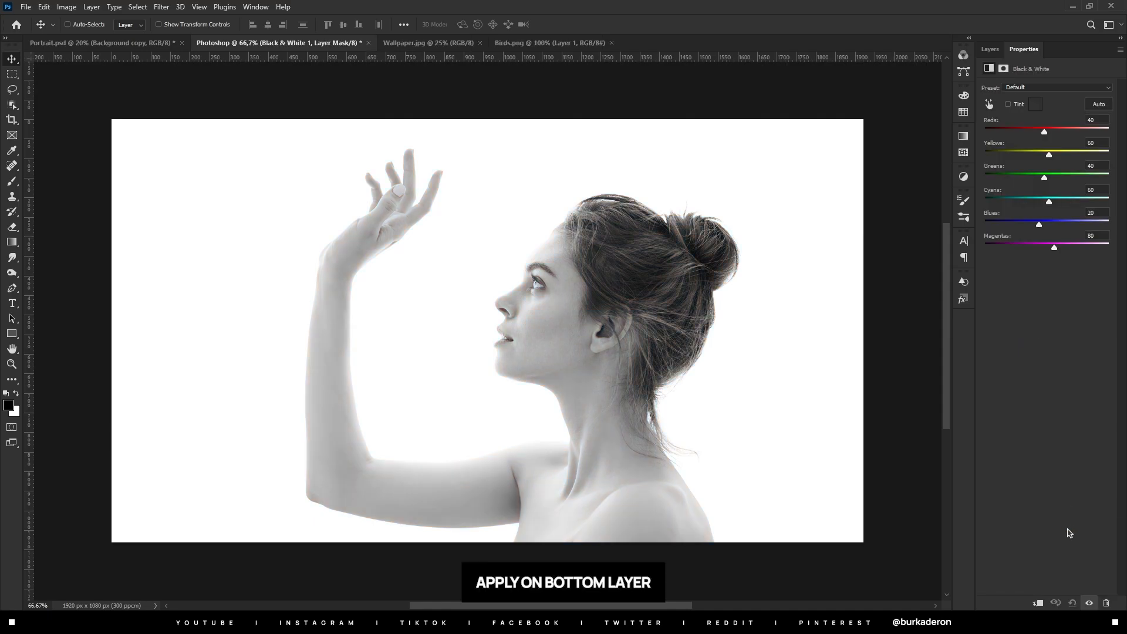
left_click(1039, 602)
left_click(991, 50)
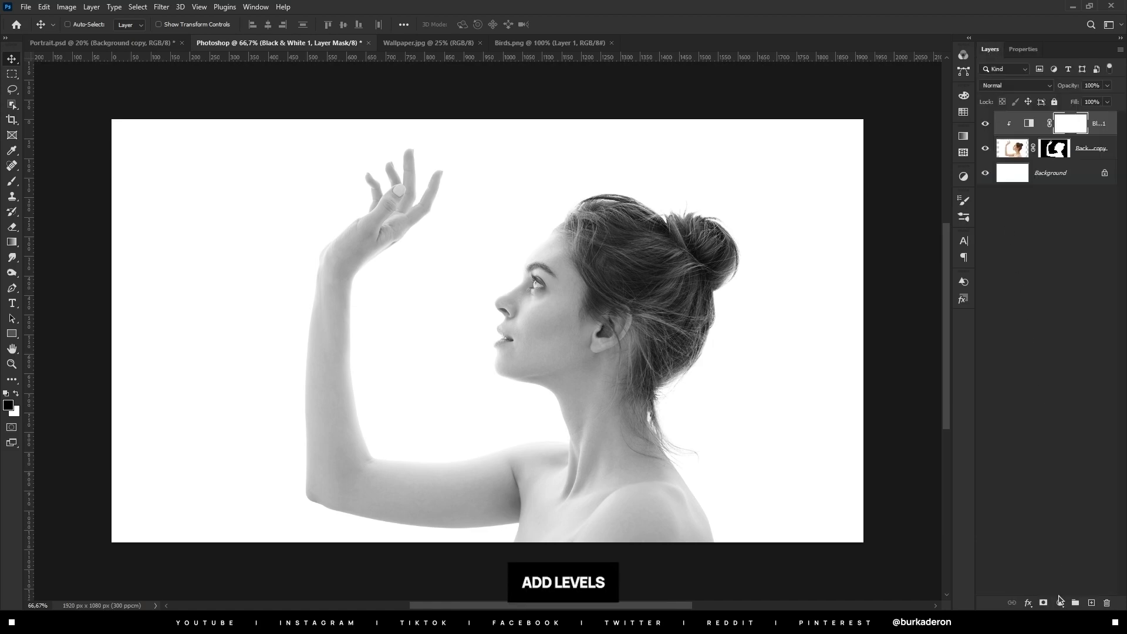
Add a Levels adjustment clipped to the portrait and set its black input level to 150.
left_click(1060, 601)
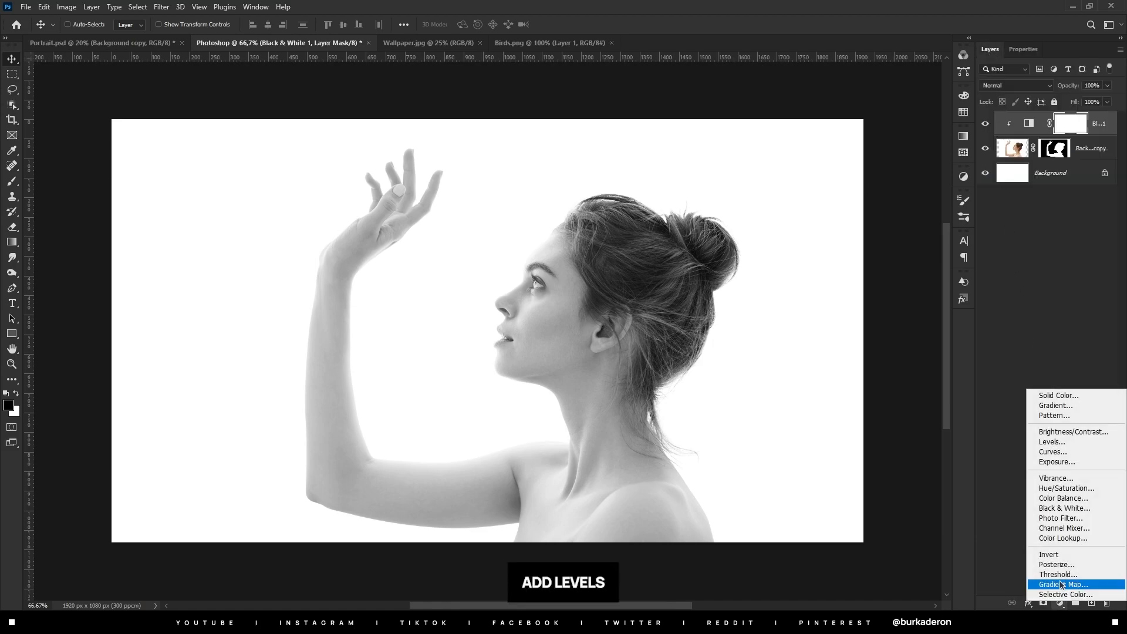
left_click(1053, 443)
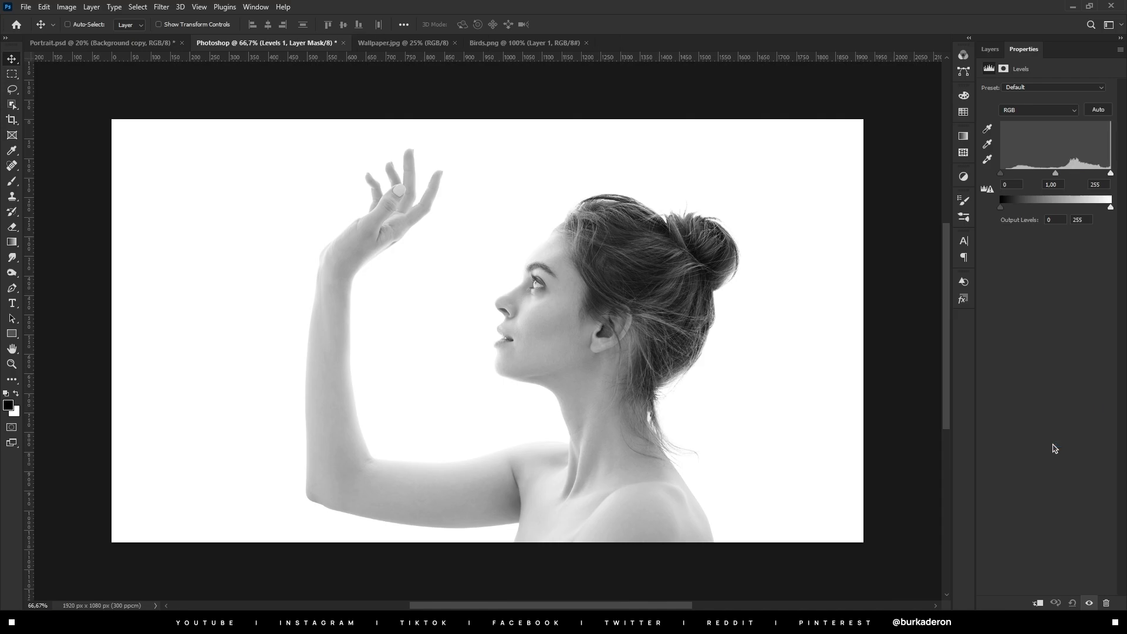
left_click(1037, 603)
left_click(1012, 184)
type("150")
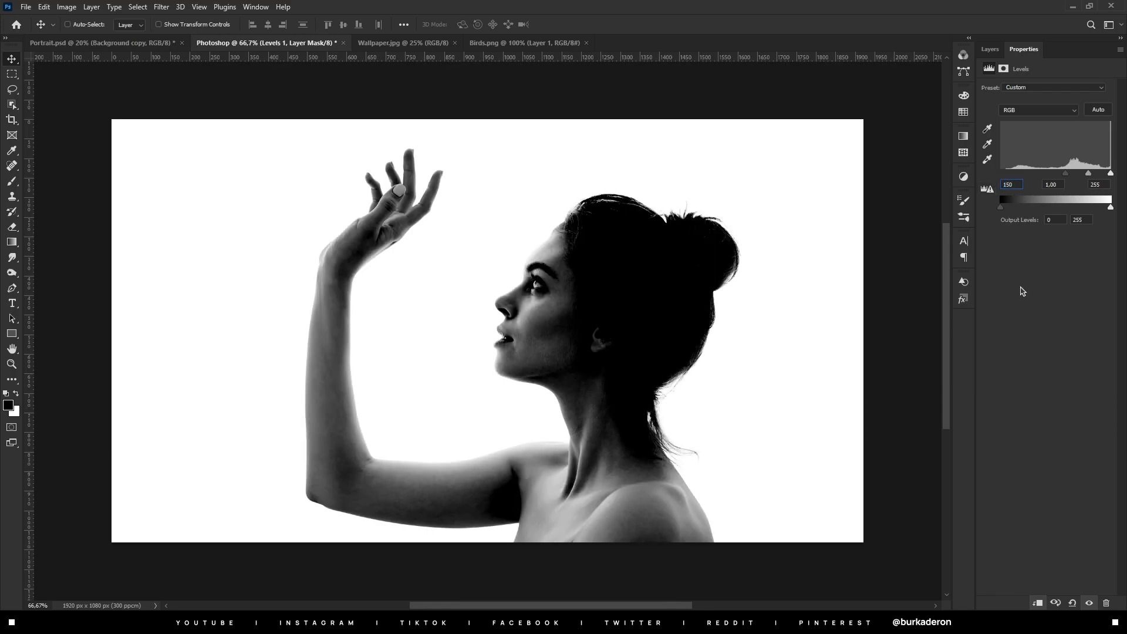
left_click(990, 51)
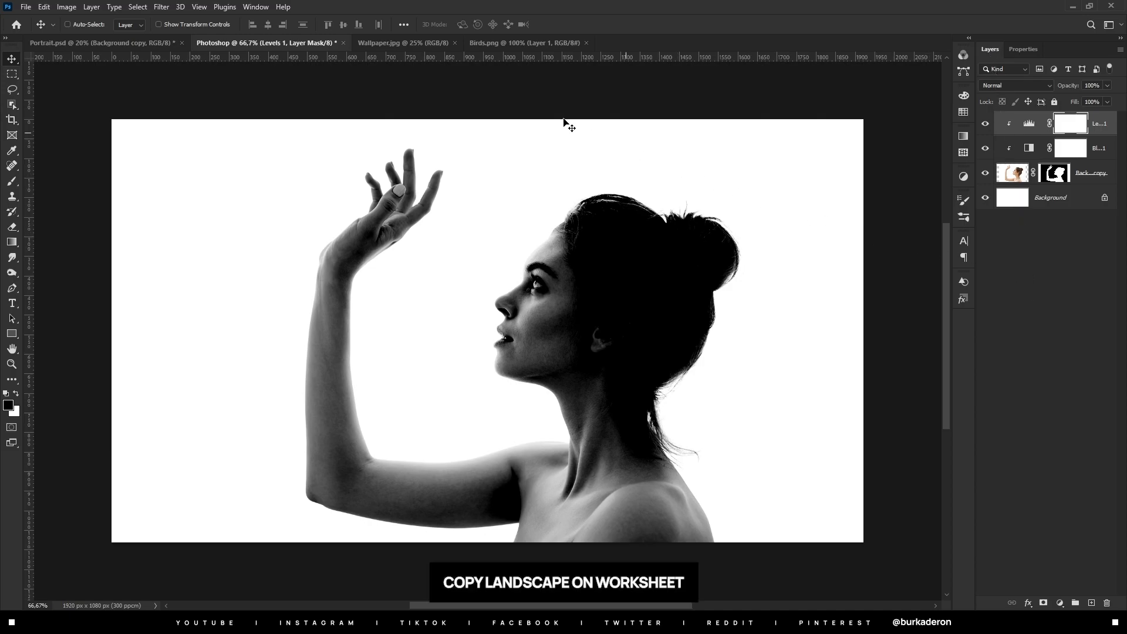
Copy the landscape from Wallpaper.jpg into the Photoshop document with the portrait and scale it to 30%.
left_click(414, 46)
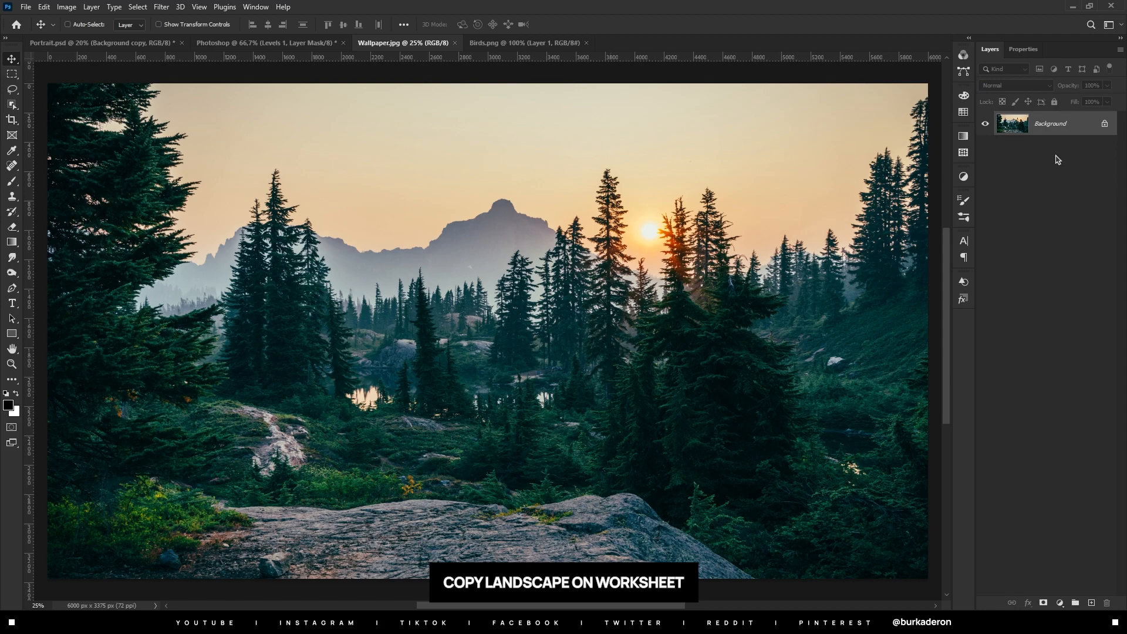
left_click_drag(1080, 128, 531, 257)
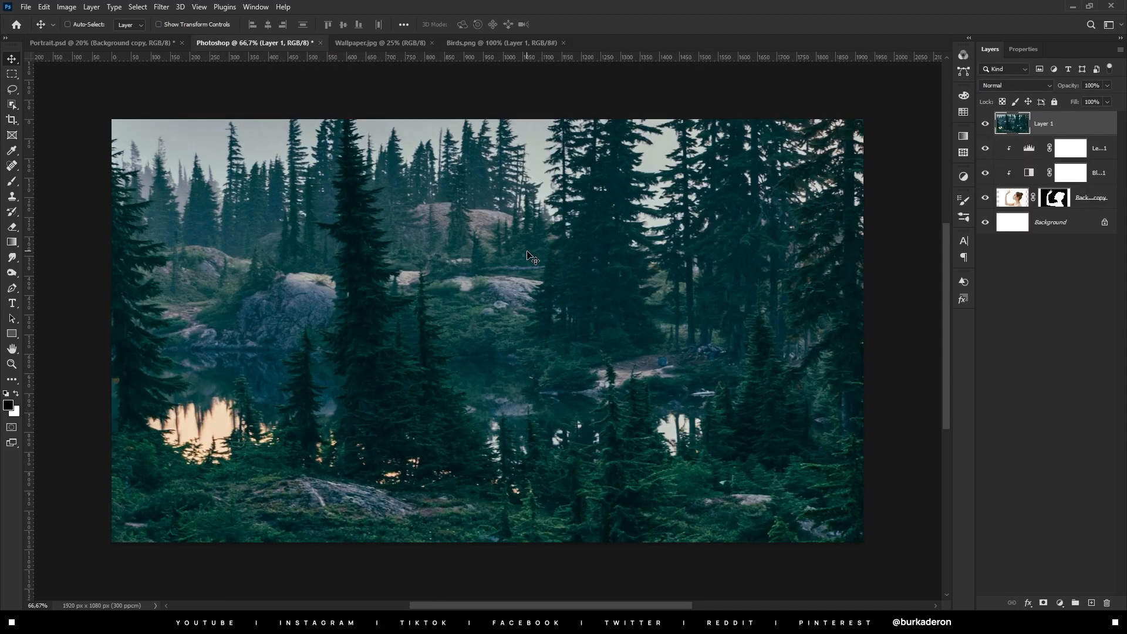
key("ctrl+t")
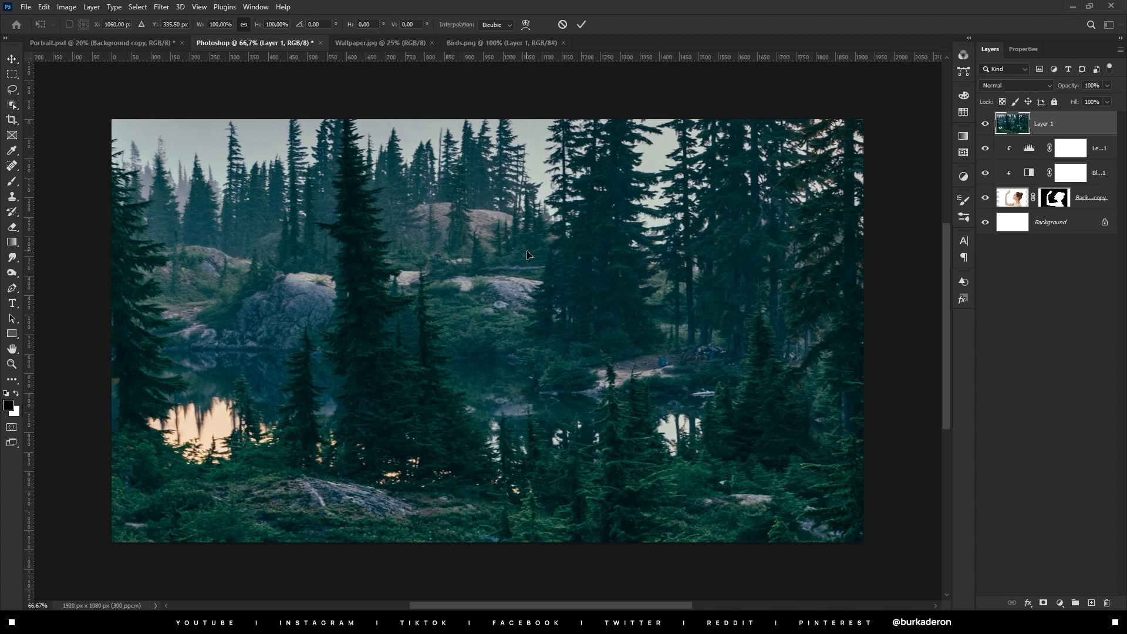
key("ctrl+minus")
key("ctrl+minus")
key("ctrl+minus")
key("ctrl+minus")
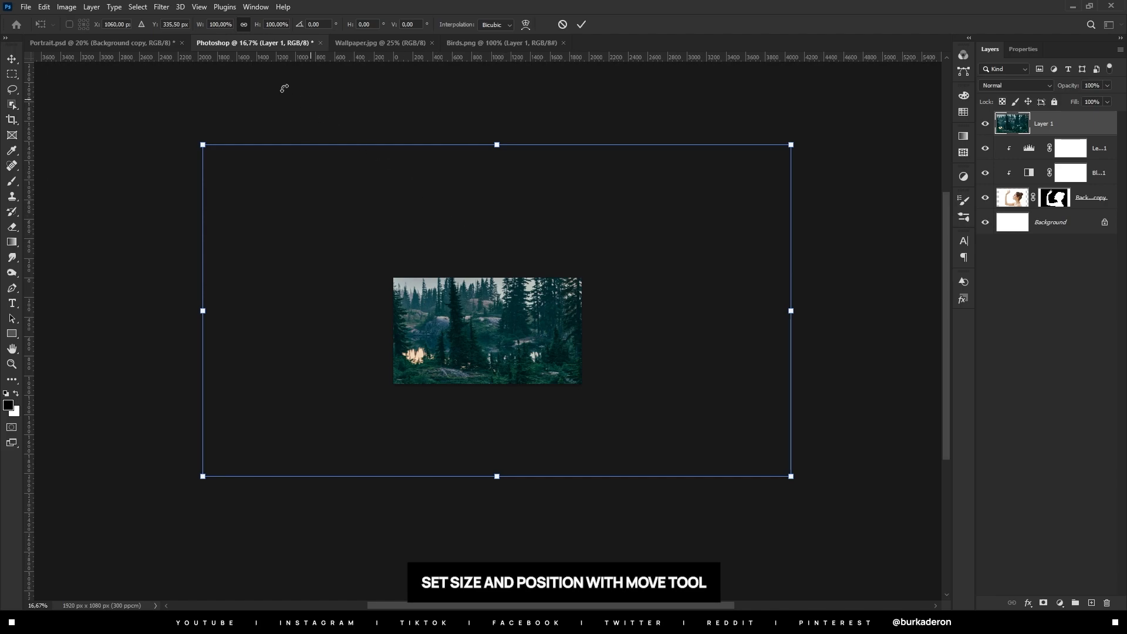
left_click(224, 25)
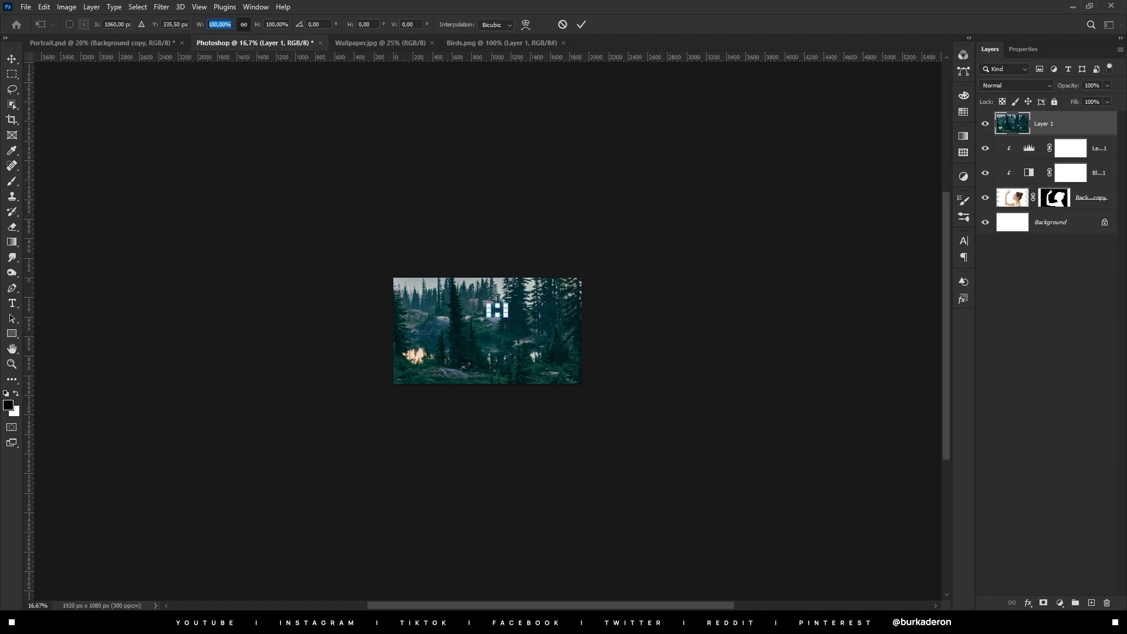
type("30")
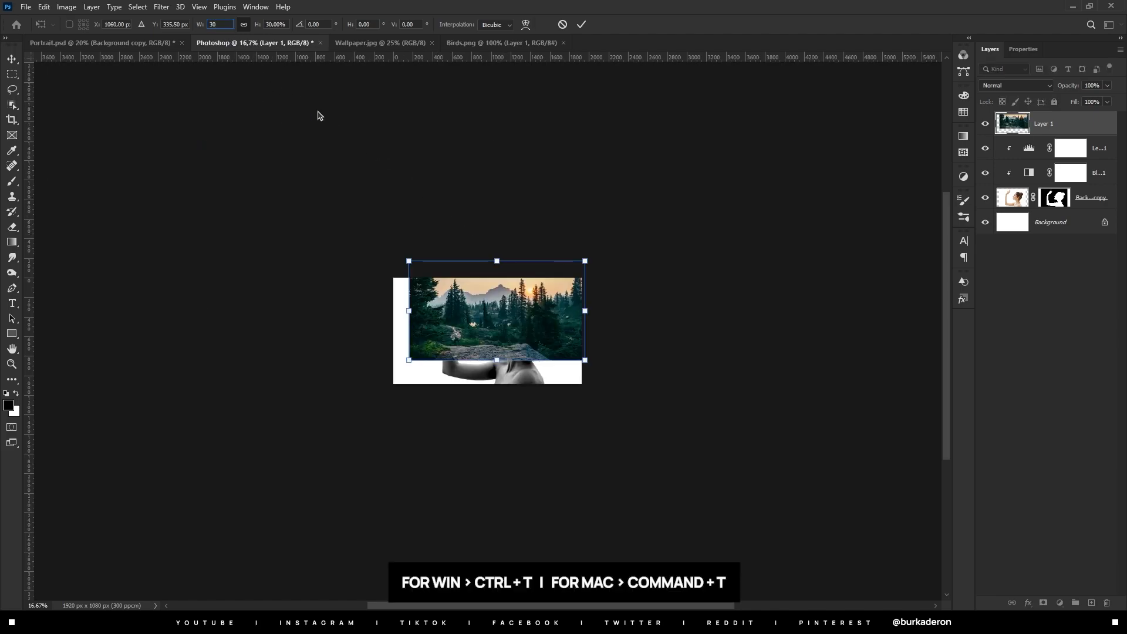
Rotate the landscape layer by 87° and apply the transformation.
key("Tab")
key("Tab")
type("87")
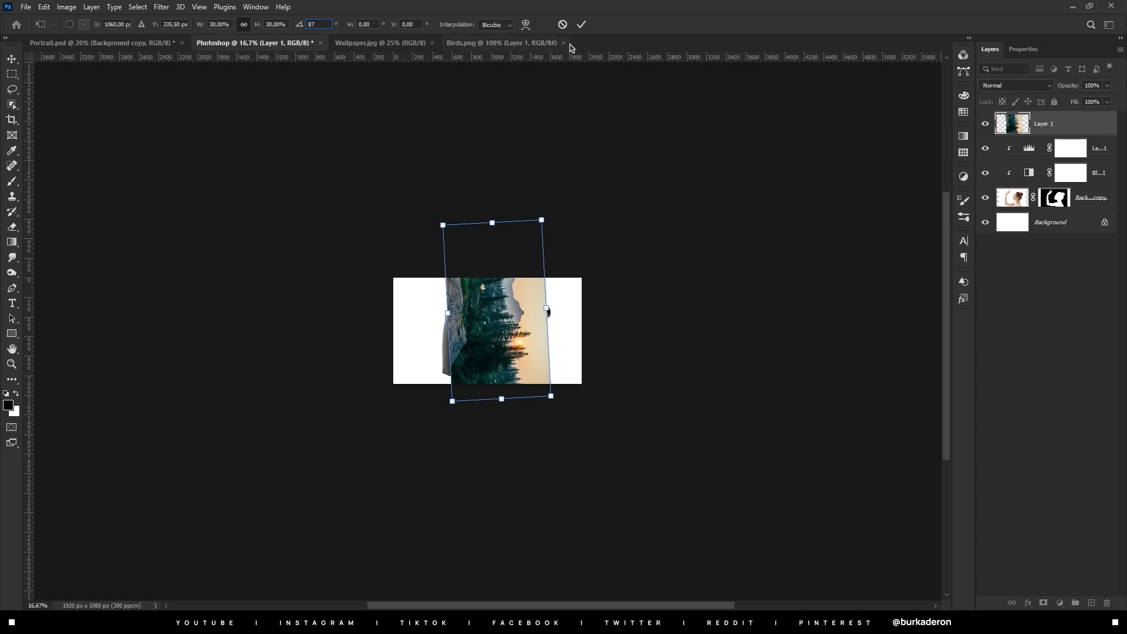
left_click(582, 24)
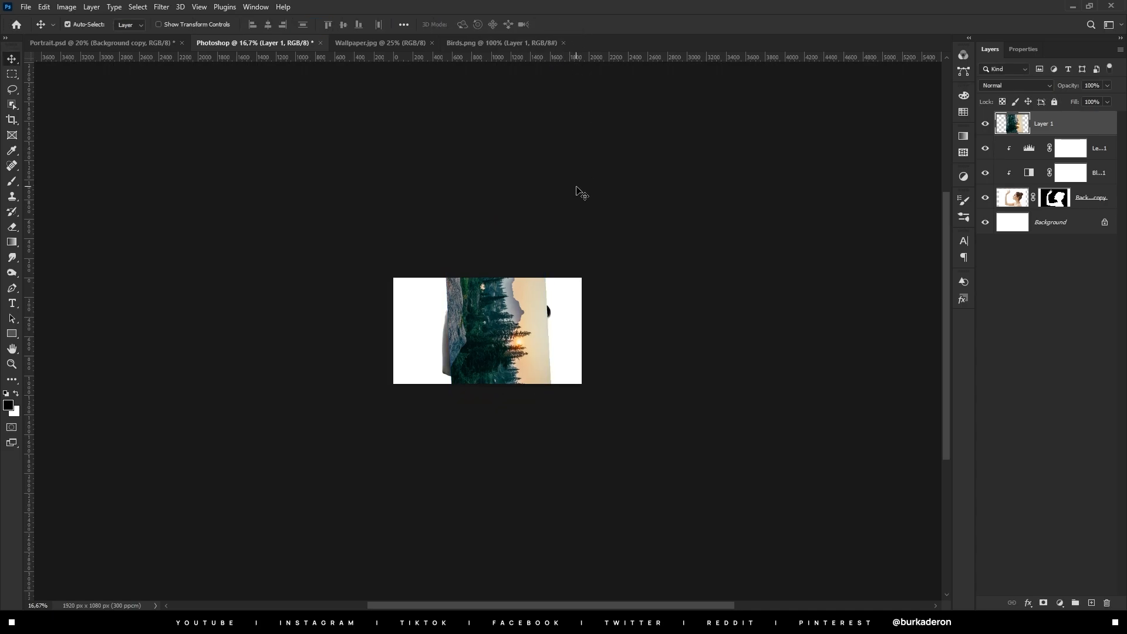
Clip the rotated landscape layer to the portrait layers below it.
key("ctrl+plus")
key("ctrl+plus")
key("ctrl+plus")
key("ctrl+plus")
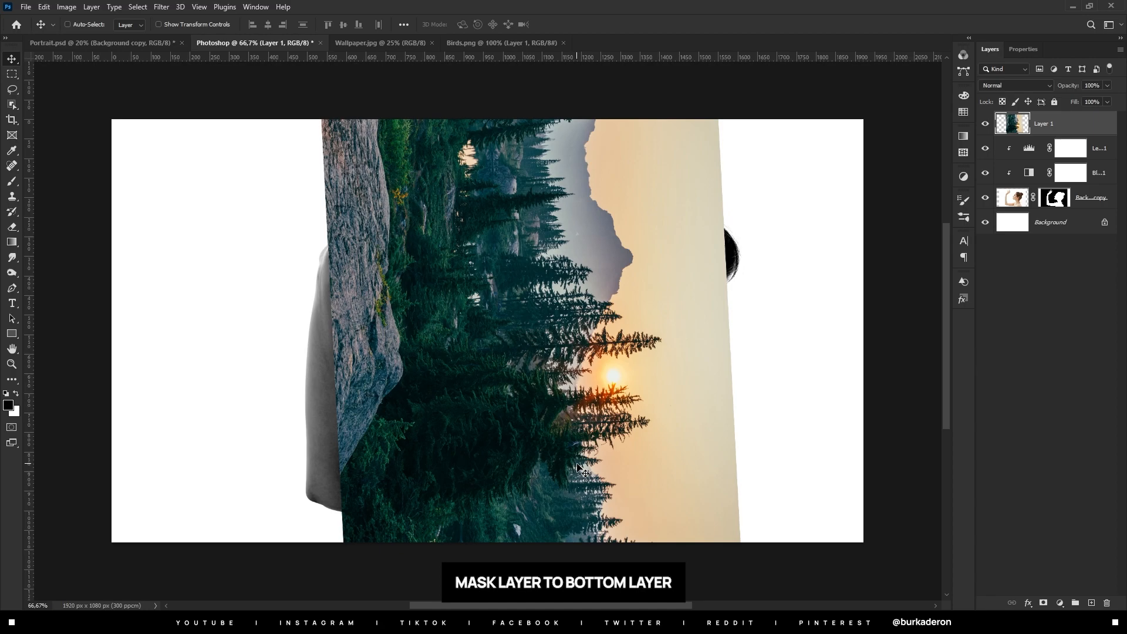
left_click(1013, 132, "alt")
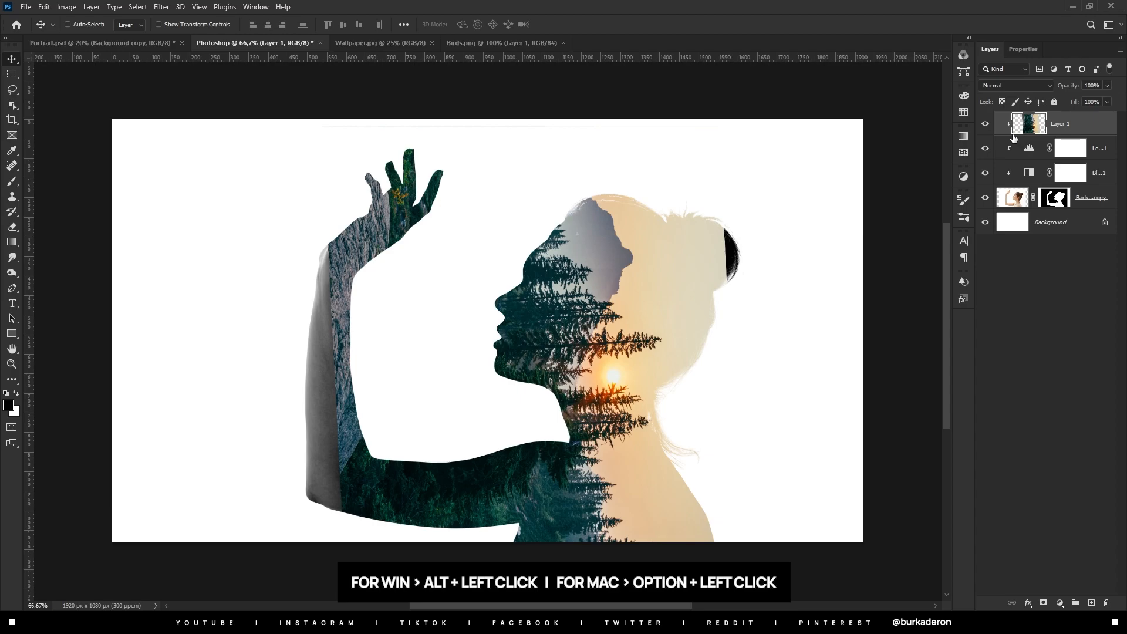
Set the landscape's blend mode to Lighten and move it up and slightly right over the back of the woman's head.
left_click(1013, 87)
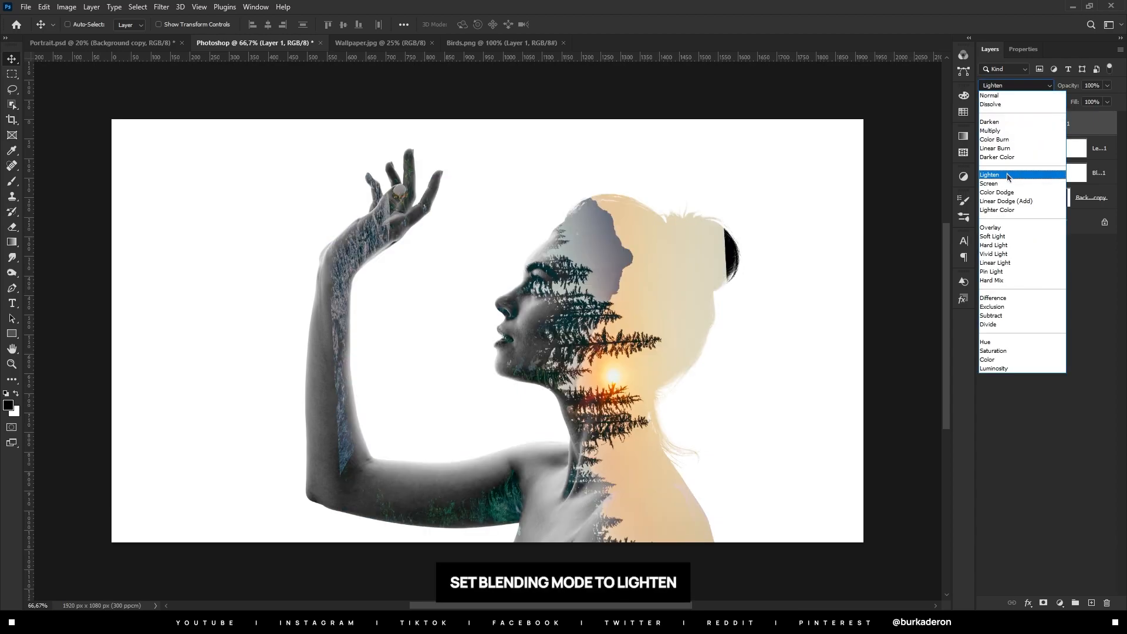
left_click(1008, 174)
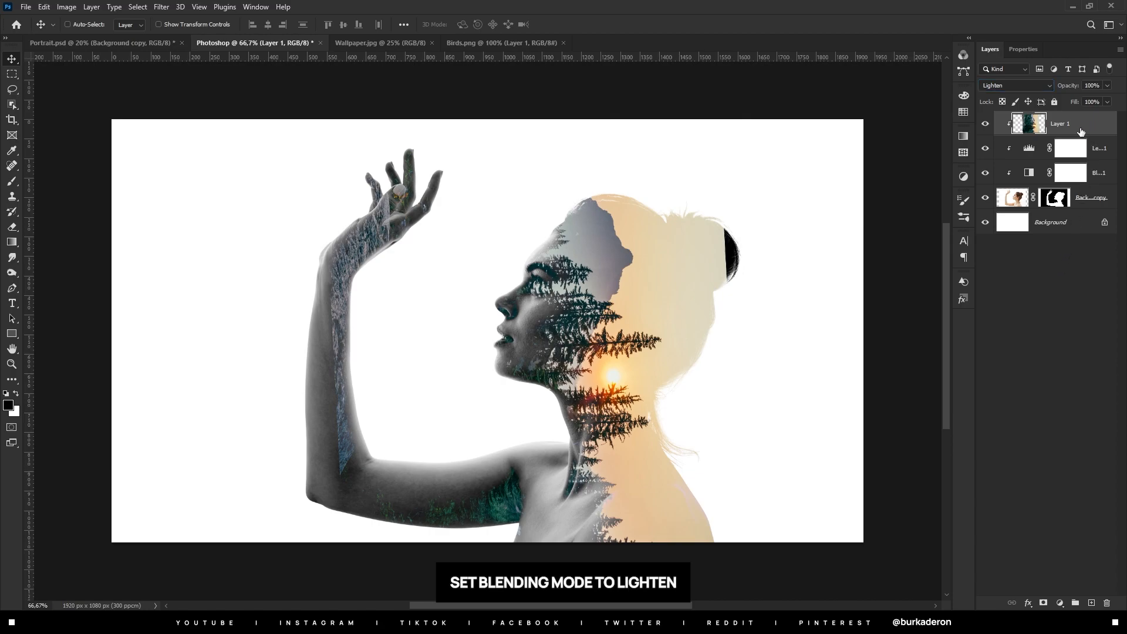
left_click_drag(670, 249, 697, 191)
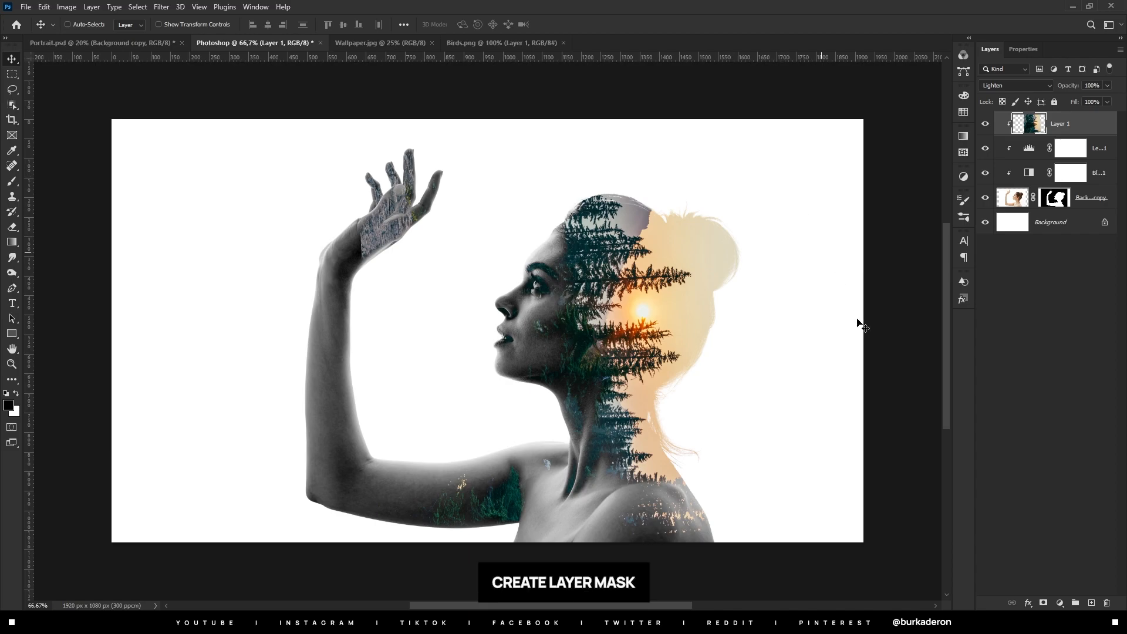
Add a layer mask to the landscape and paint black with a 320 px soft brush to hide it over the hand, arm and shoulder.
left_click(1045, 603)
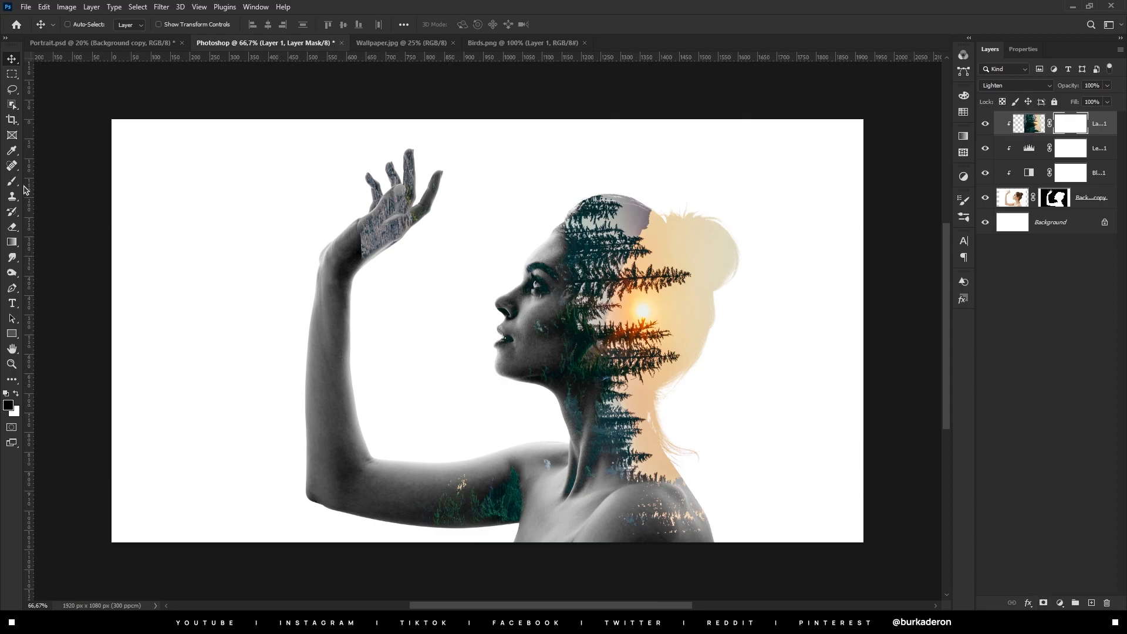
left_click(14, 184)
key("x")
left_click(16, 393)
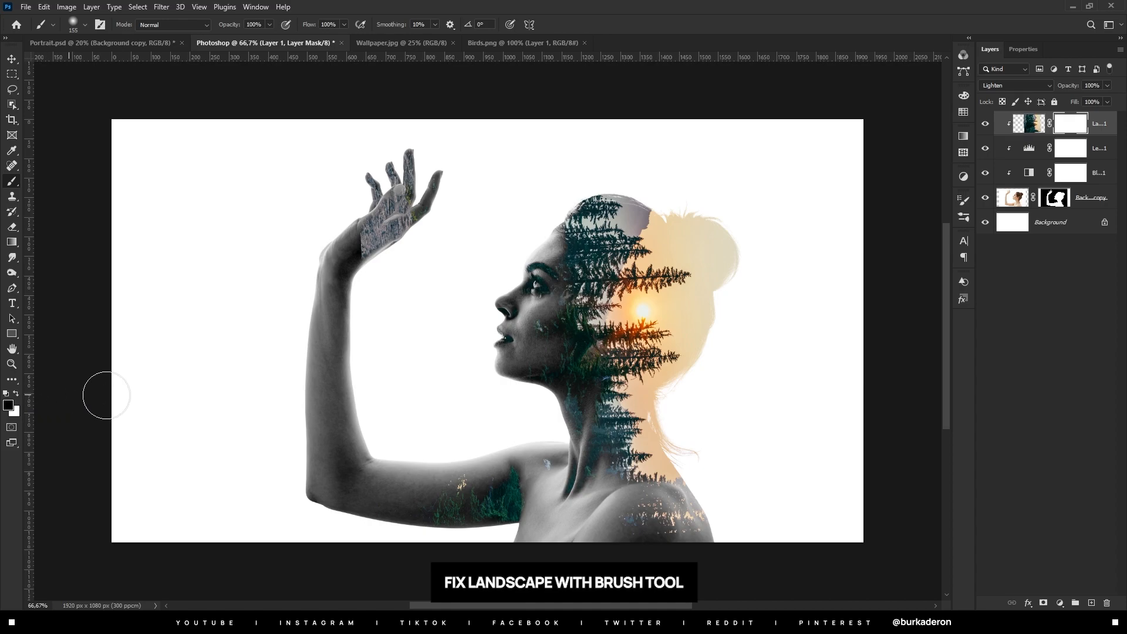
right_click(311, 338, "alt")
left_click_drag(311, 339, 344, 339)
mouse_move(366, 260)
left_mouse_down()
mouse_move(331, 245)
mouse_move(391, 225)
mouse_move(326, 194)
mouse_move(357, 188)
left_mouse_up()
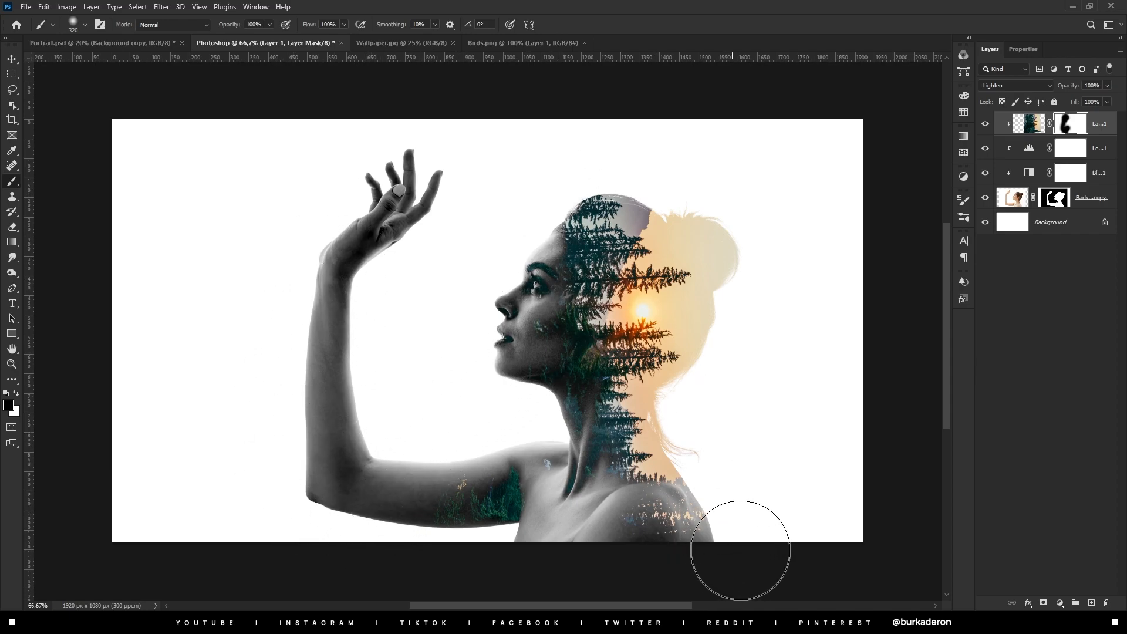
mouse_move(531, 578)
left_mouse_down()
mouse_move(415, 562)
mouse_move(465, 528)
mouse_move(478, 478)
mouse_move(498, 478)
mouse_move(506, 459)
left_mouse_up()
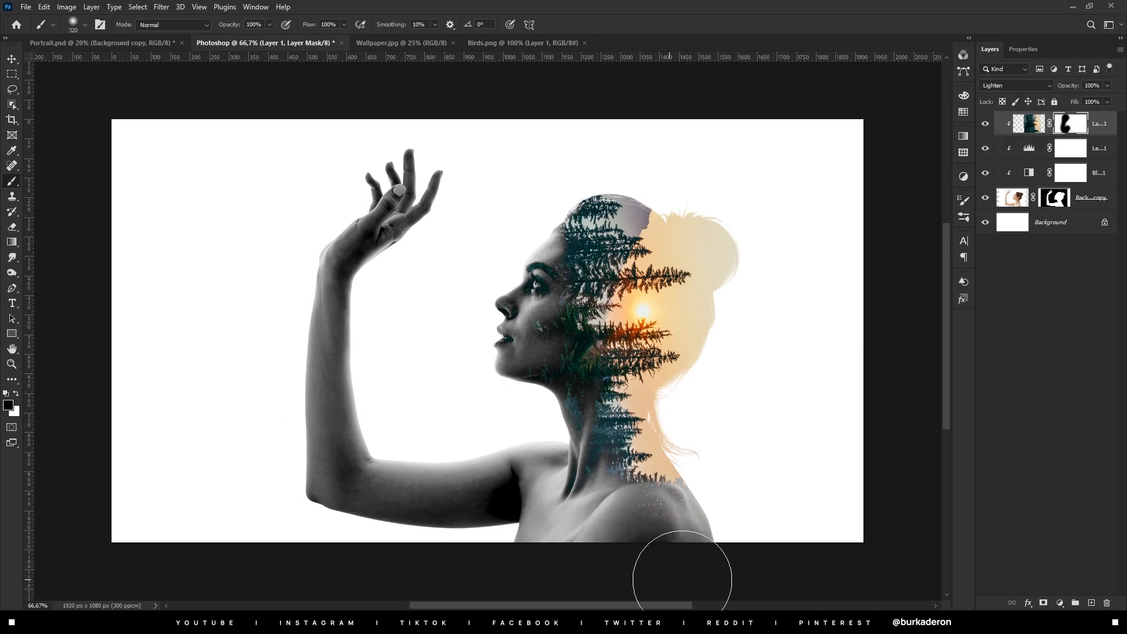
mouse_move(666, 562)
left_mouse_down()
mouse_move(778, 557)
mouse_move(809, 482)
left_mouse_up()
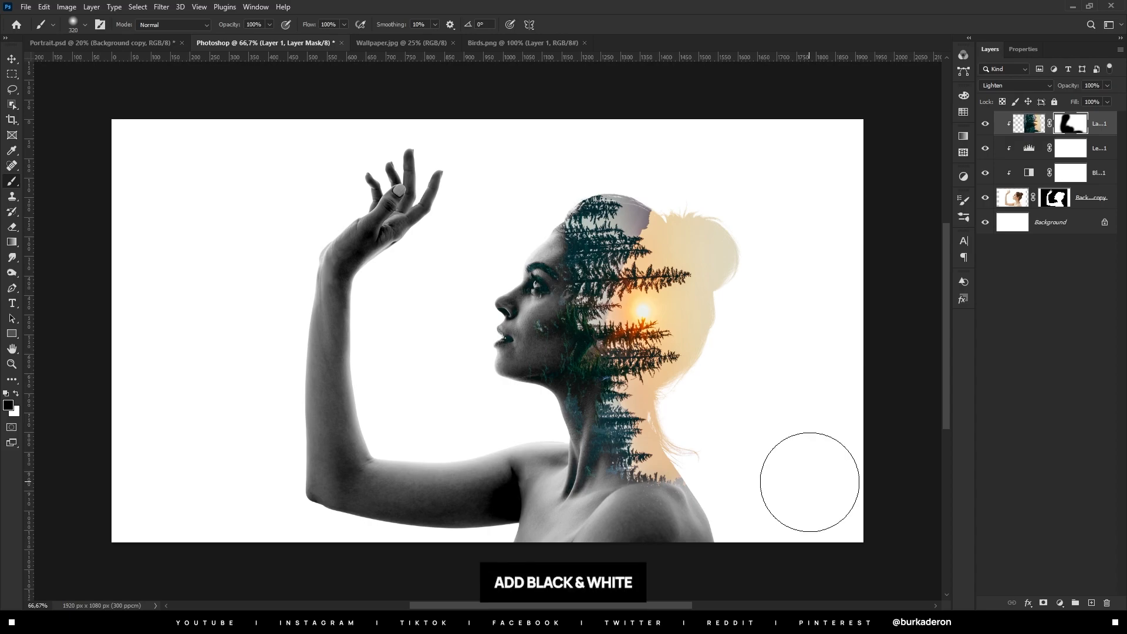
Add a Black & White adjustment with default values above the landscape and clip it to the layers below.
left_click(1060, 602)
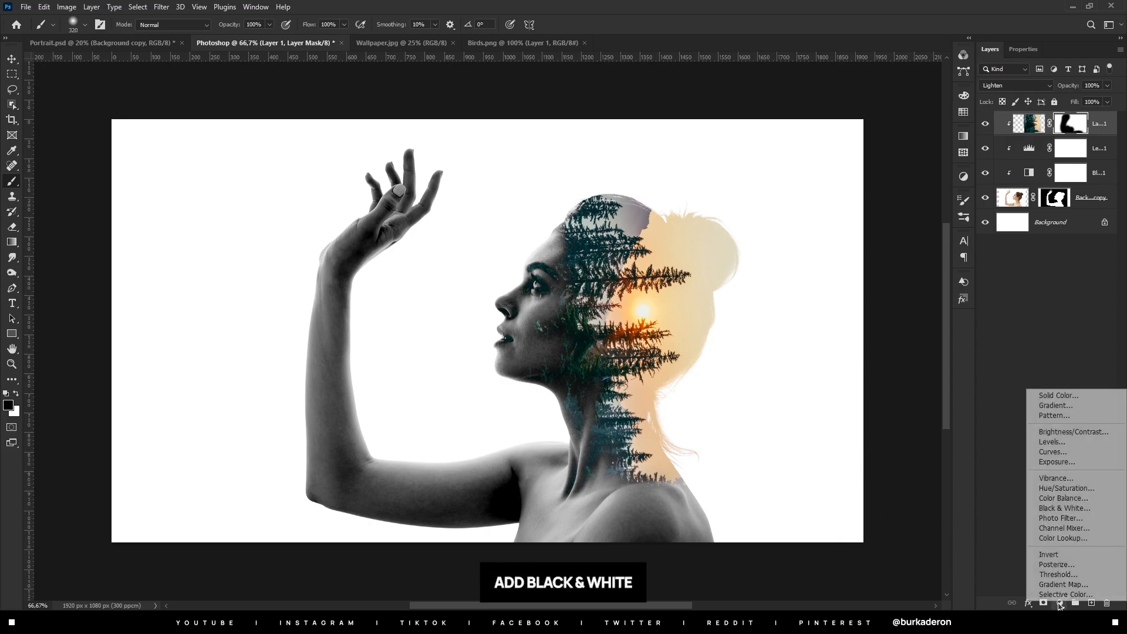
left_click(1064, 508)
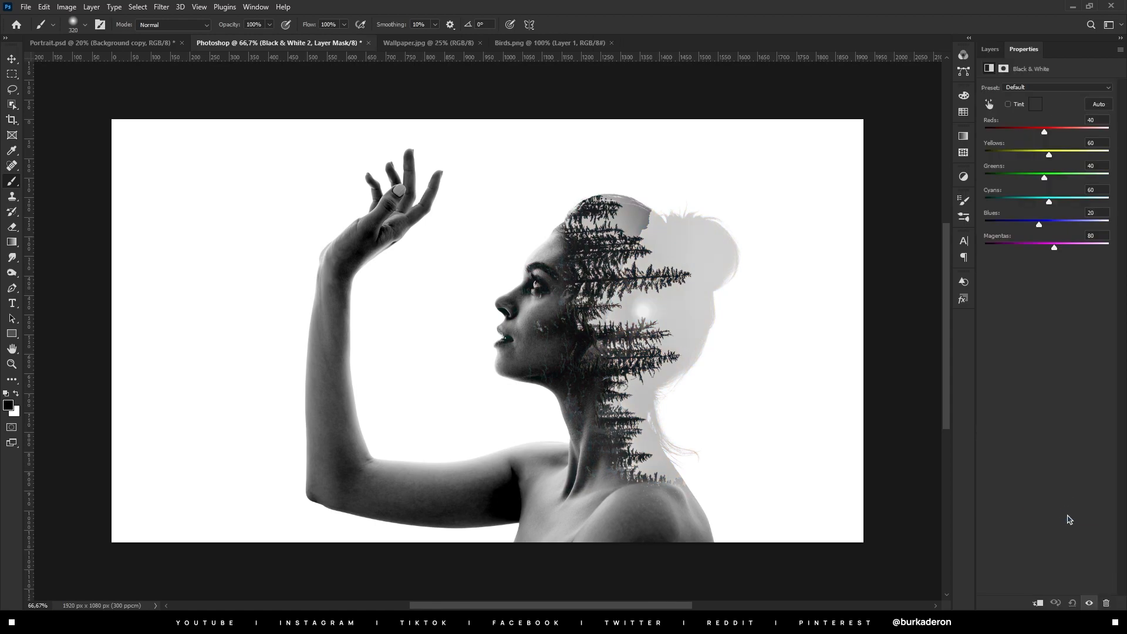
left_click(1037, 603)
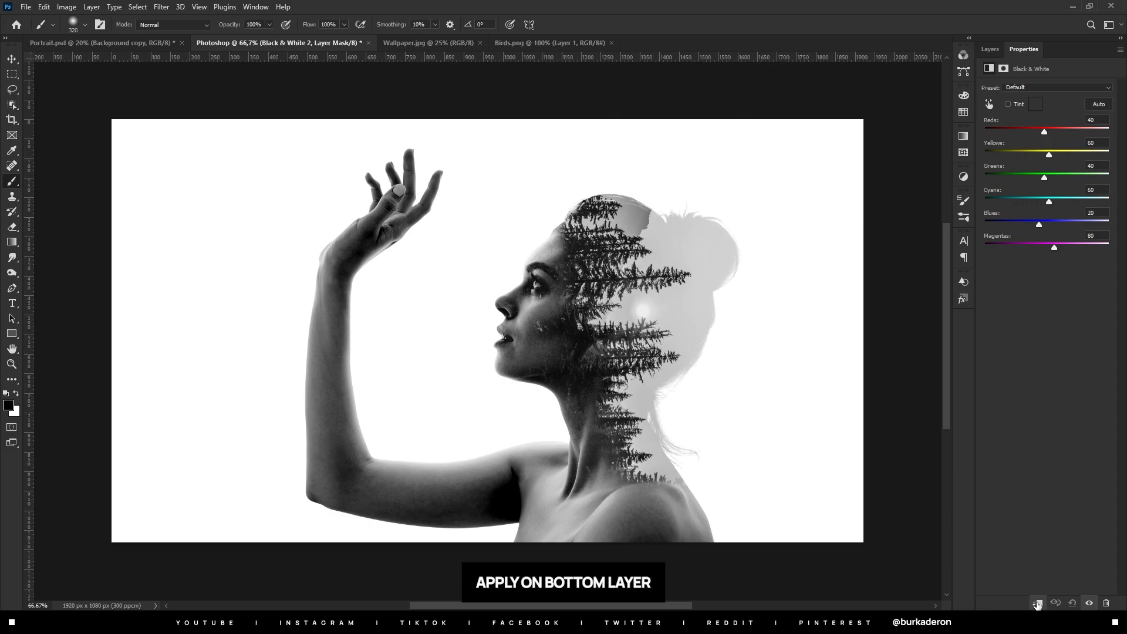
left_click(991, 49)
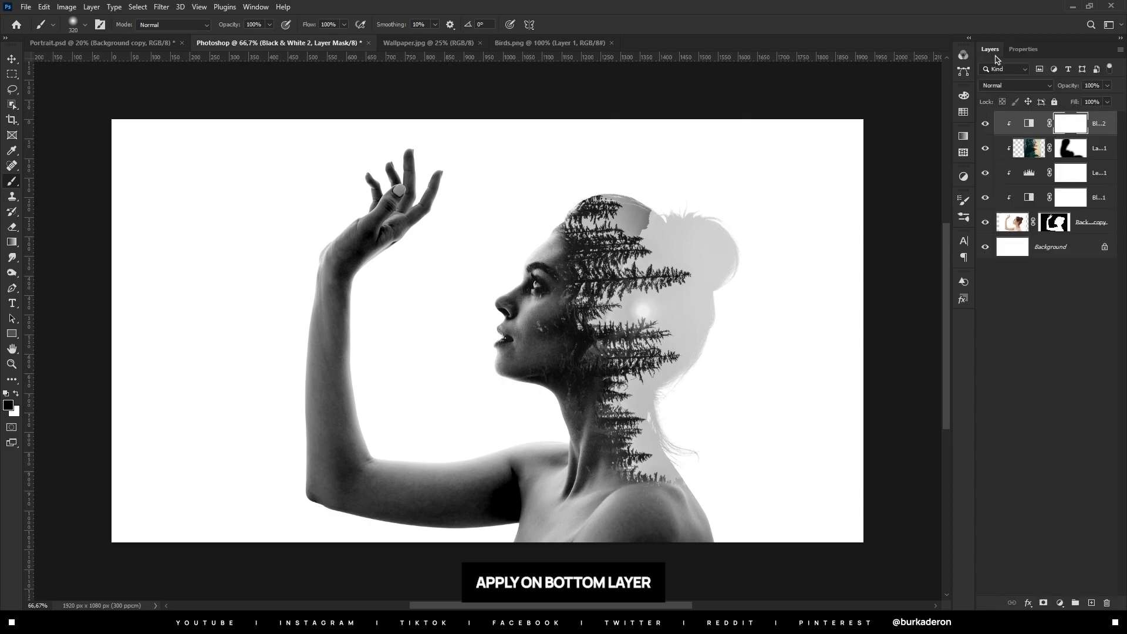
Add a Levels adjustment clipped to the layers below, with input levels 14, 1.10 and 190.
left_click(1061, 604)
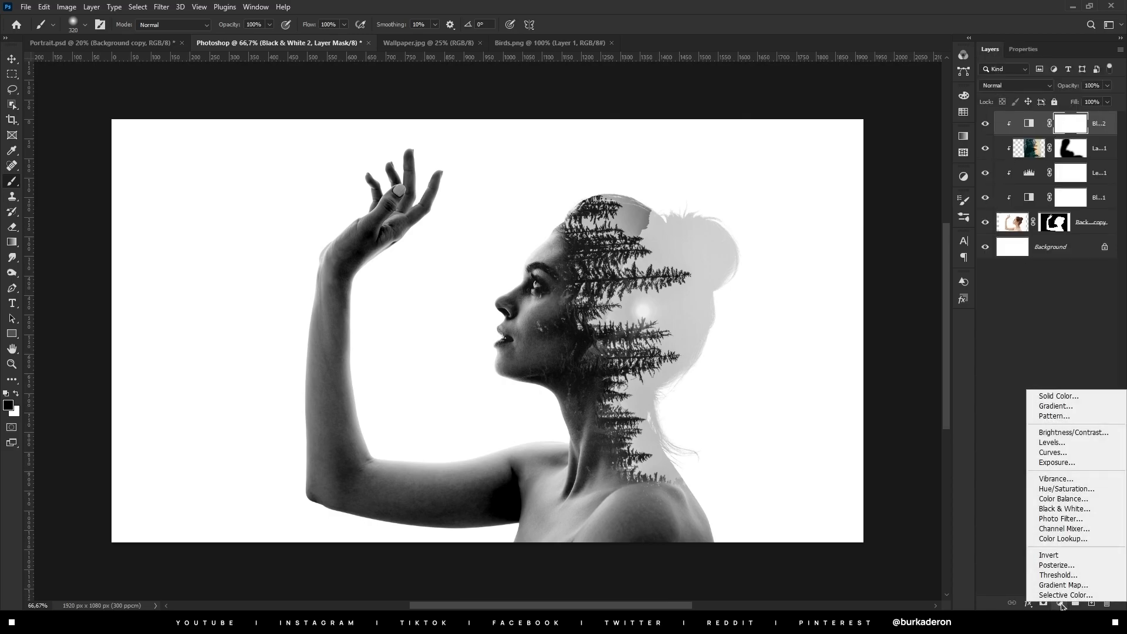
left_click(1057, 443)
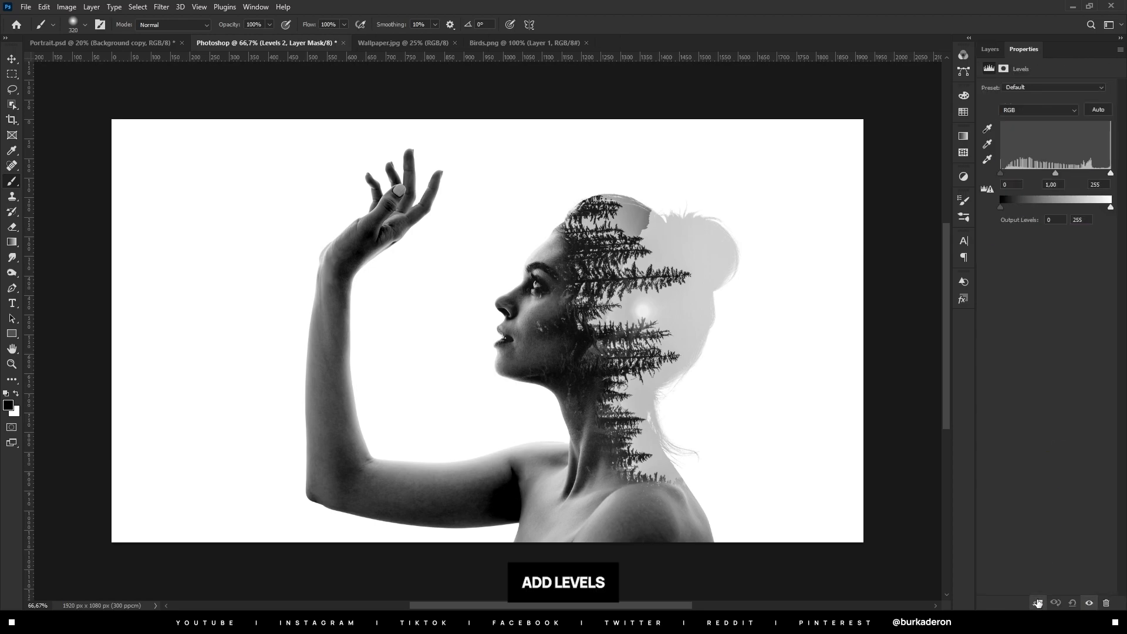
left_click_drag(1001, 173, 1004, 173)
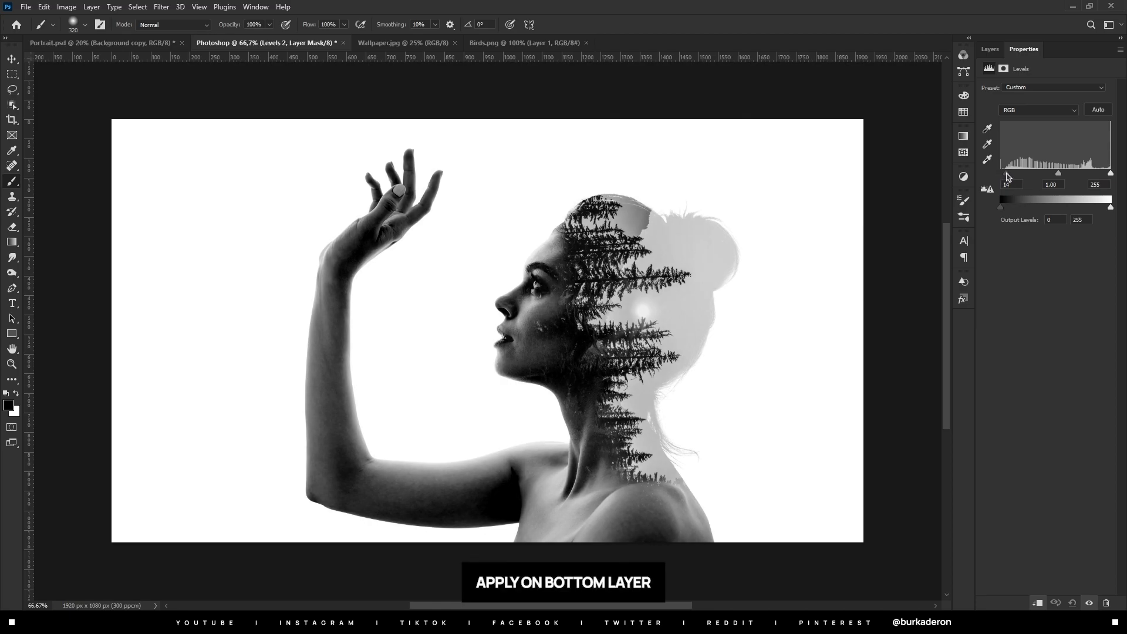
left_click_drag(1057, 174, 1088, 175)
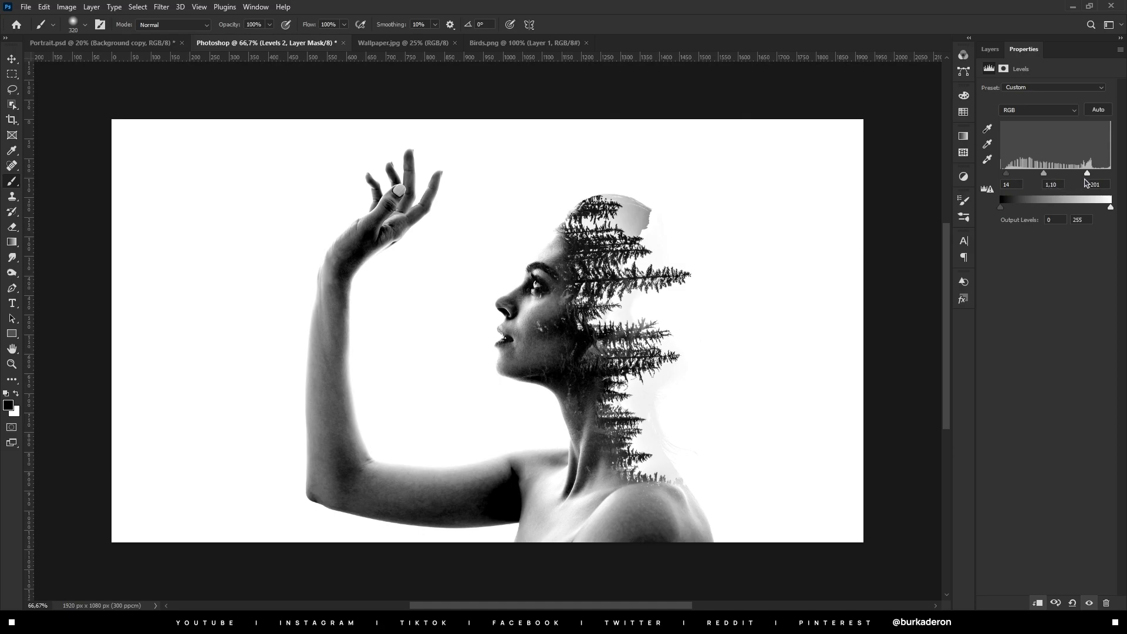
left_click_drag(1086, 178, 1084, 179)
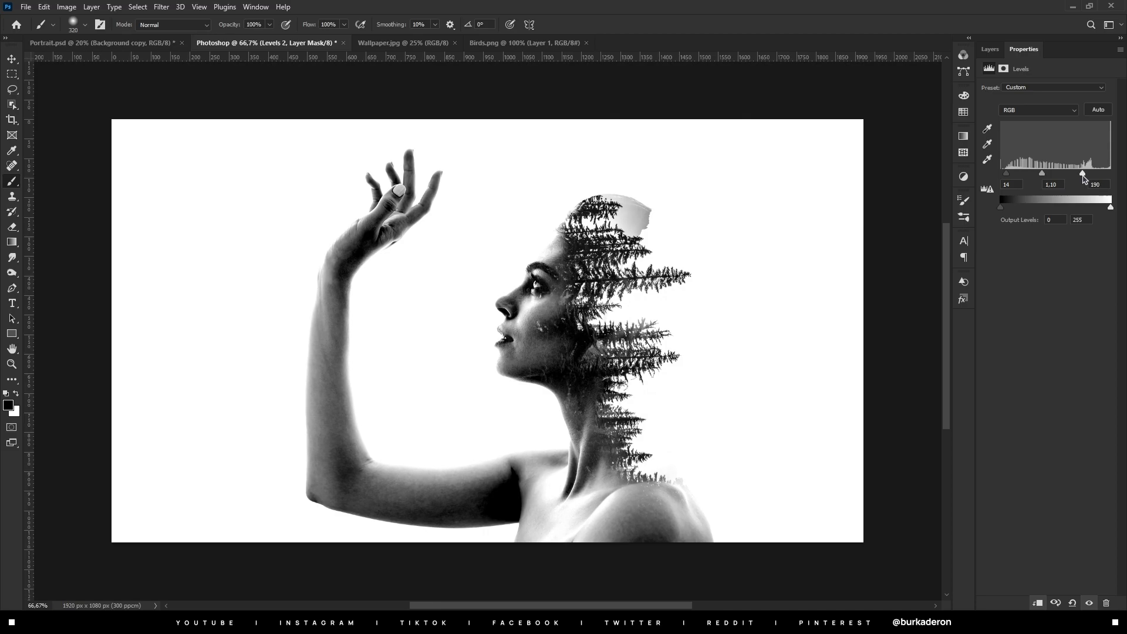
left_click(990, 49)
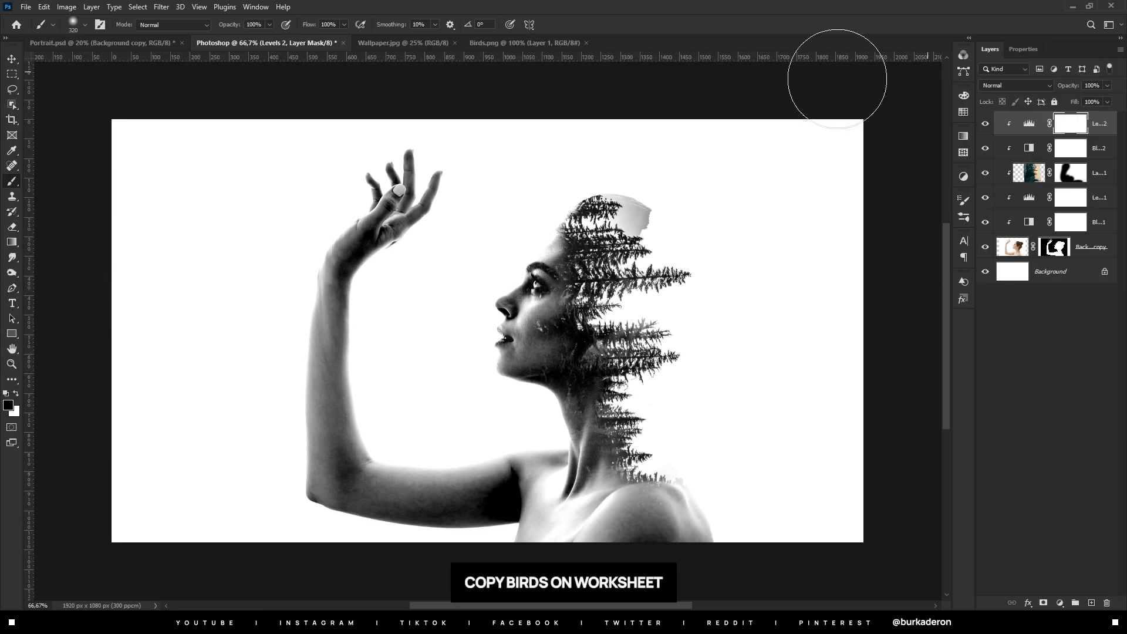
Copy the birds from Birds.png into the Photoshop document and place their layer directly above the Background, beneath the portrait.
left_click(496, 47)
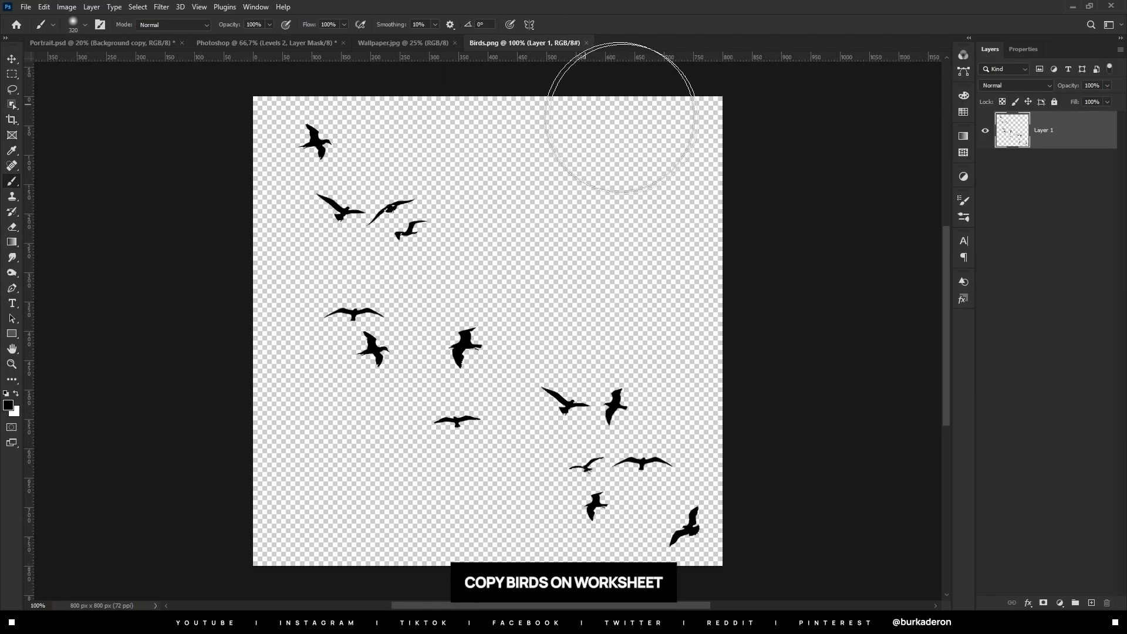
left_click_drag(1074, 145, 494, 270)
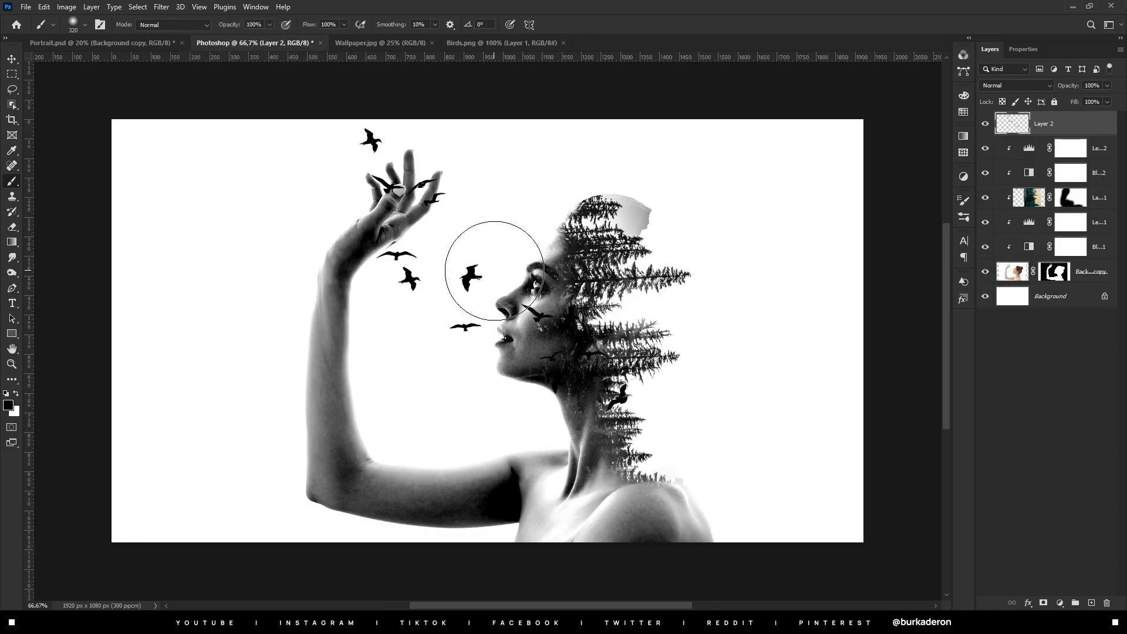
left_click_drag(1075, 127, 1080, 286)
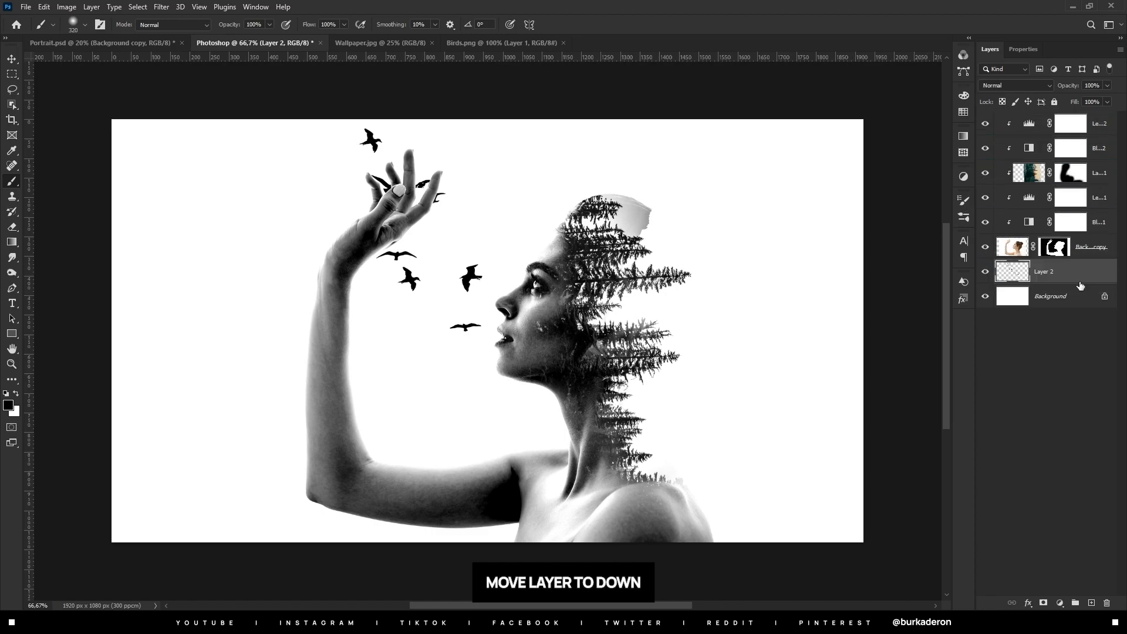
Scale the birds layer proportionally to 70% with Free Transform.
left_click(15, 61)
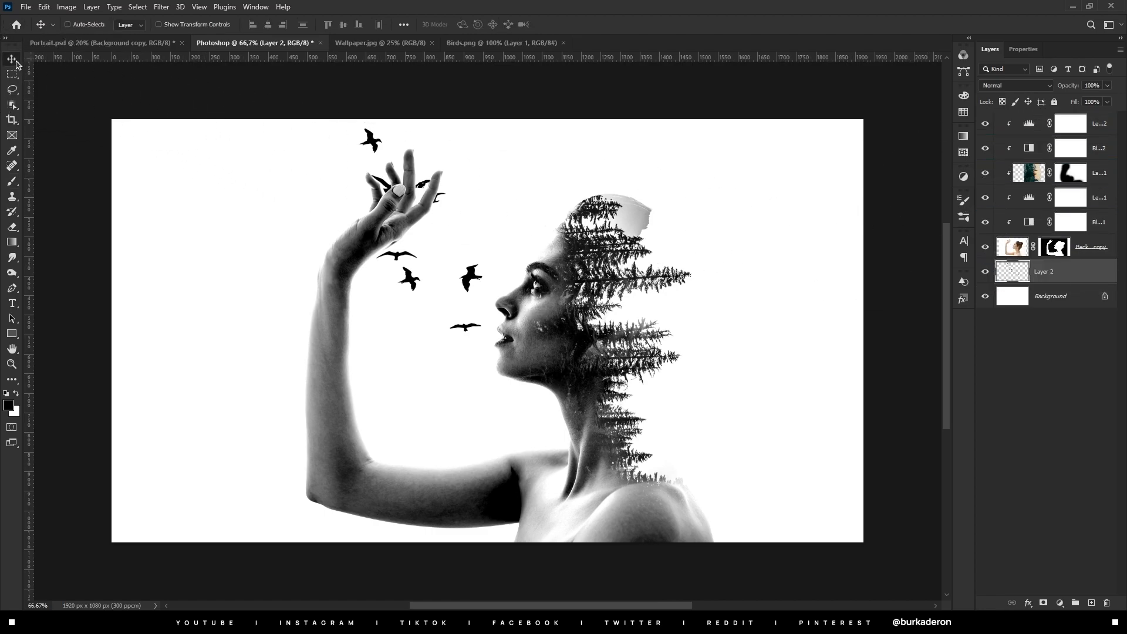
key("ctrl+t")
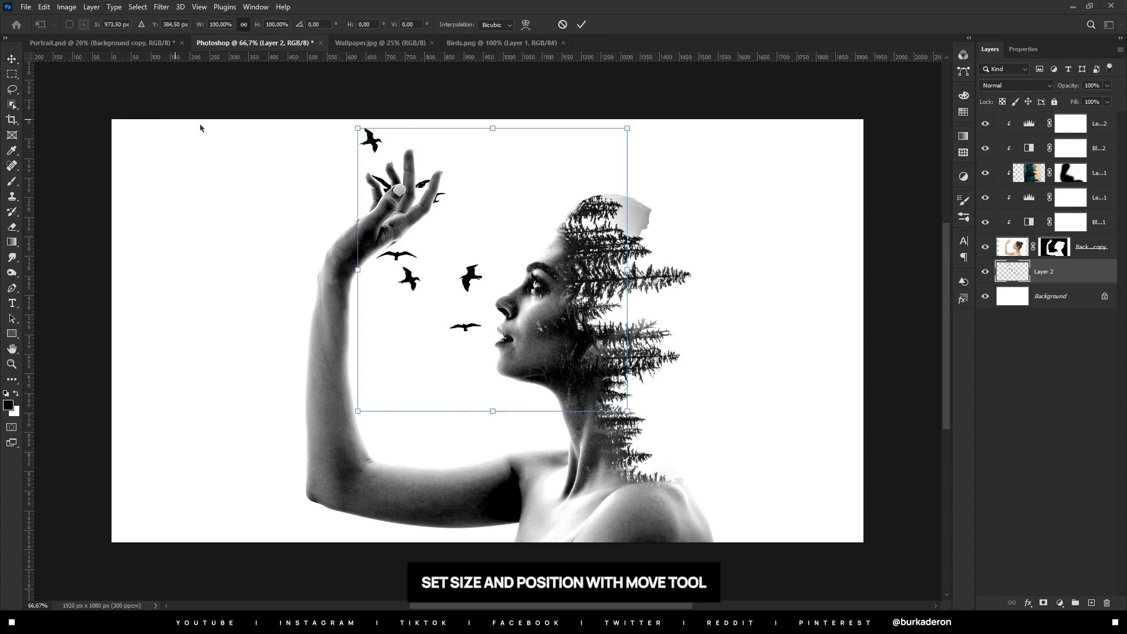
left_click(220, 24)
type("70")
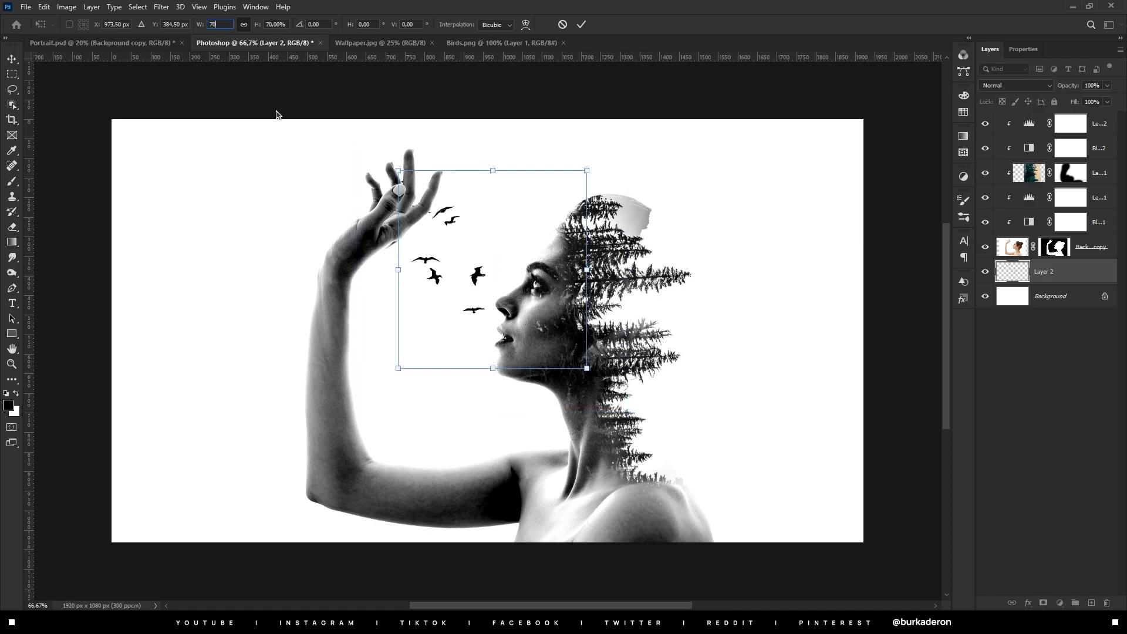
key("Return")
Rotate the birds about 22° counter-clockwise, enlarge them slightly, and place them around the raised hand, reaching toward the woman's face.
left_click_drag(473, 276, 372, 225)
left_click_drag(503, 112, 443, 82)
left_click_drag(459, 251, 456, 251)
left_click_drag(427, 78, 437, 90)
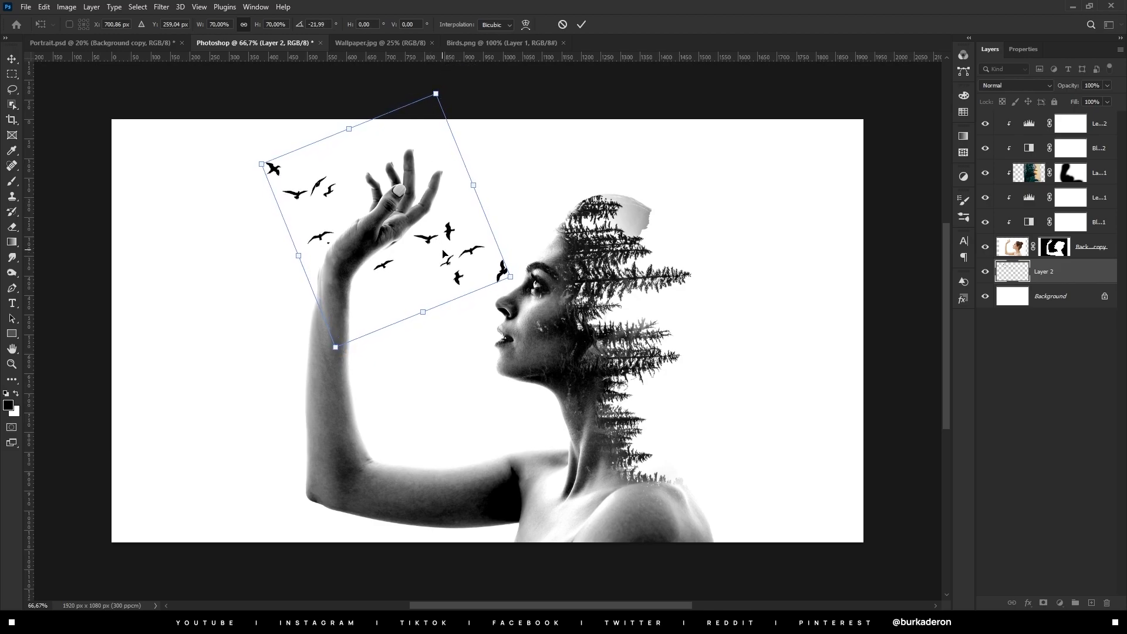
left_click_drag(444, 252, 443, 249)
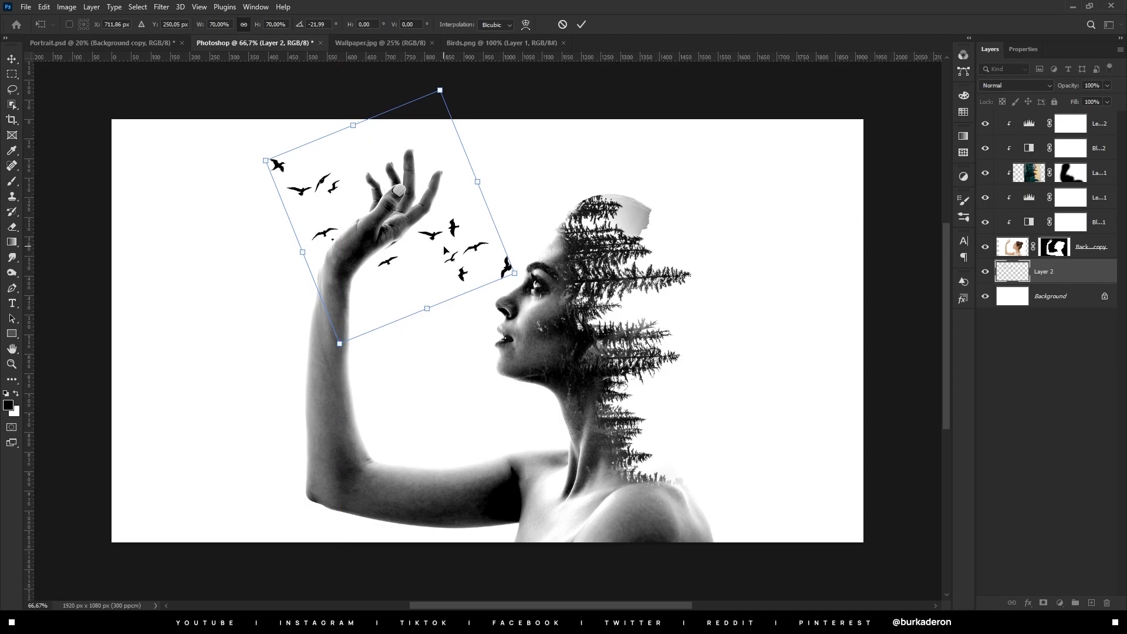
left_click_drag(263, 160, 249, 153)
left_click_drag(423, 260, 428, 263)
left_click(581, 24)
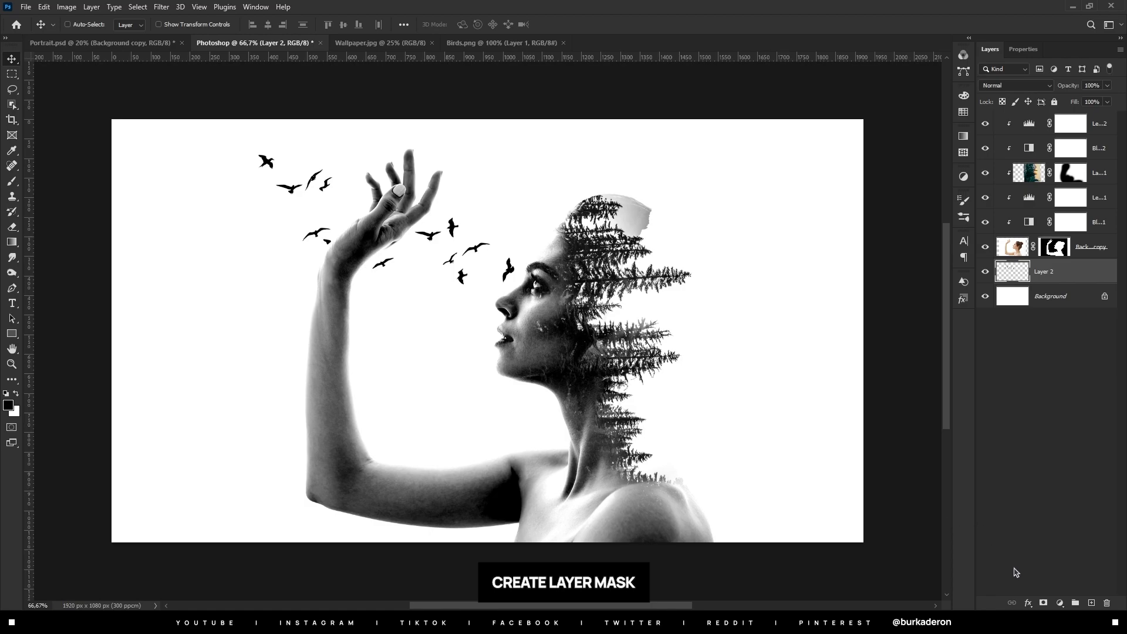
Add a layer mask to the birds layer and paint out the small bird touching the forearm with a small black brush.
left_click(1043, 603)
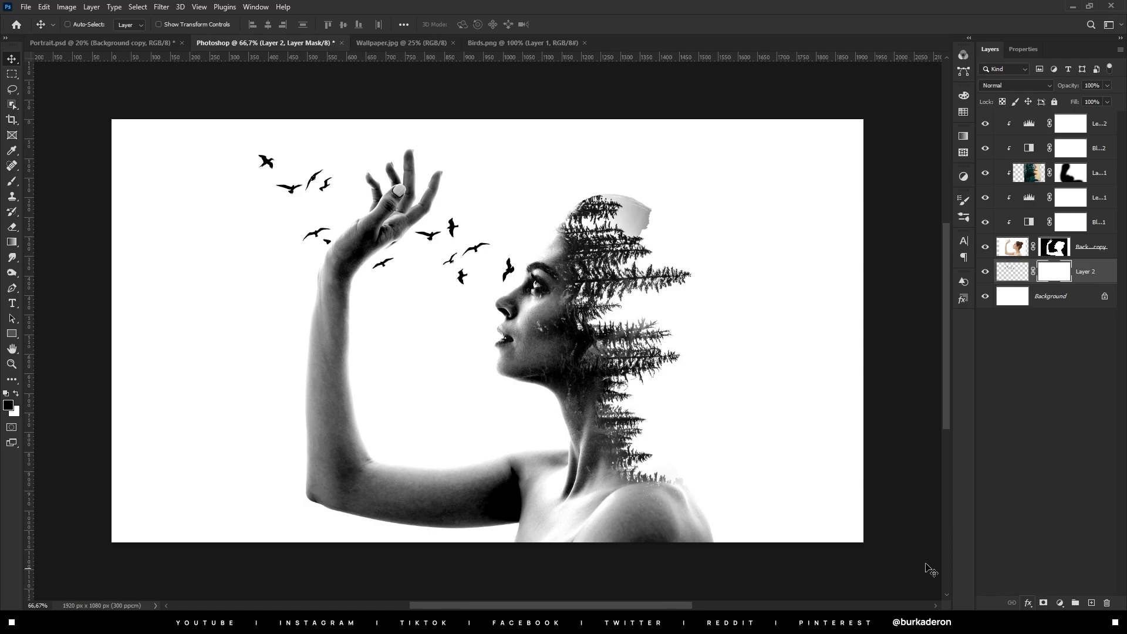
left_click(13, 183)
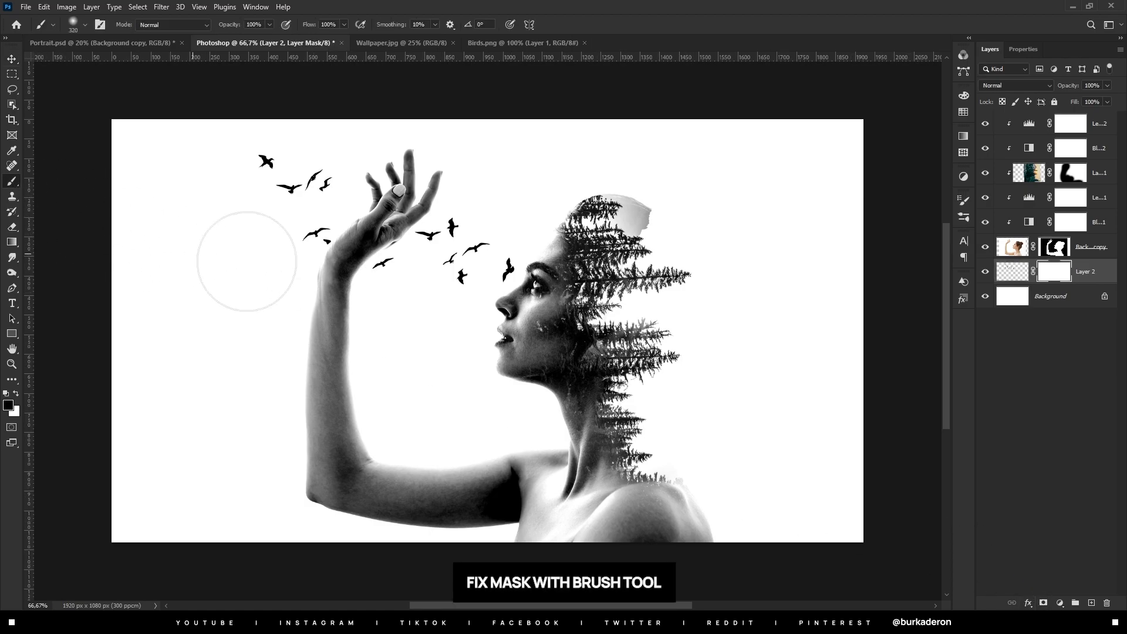
mouse_move(330, 267)
left_mouse_down()
mouse_move(277, 259)
mouse_move(330, 238)
mouse_move(339, 252)
left_mouse_up()
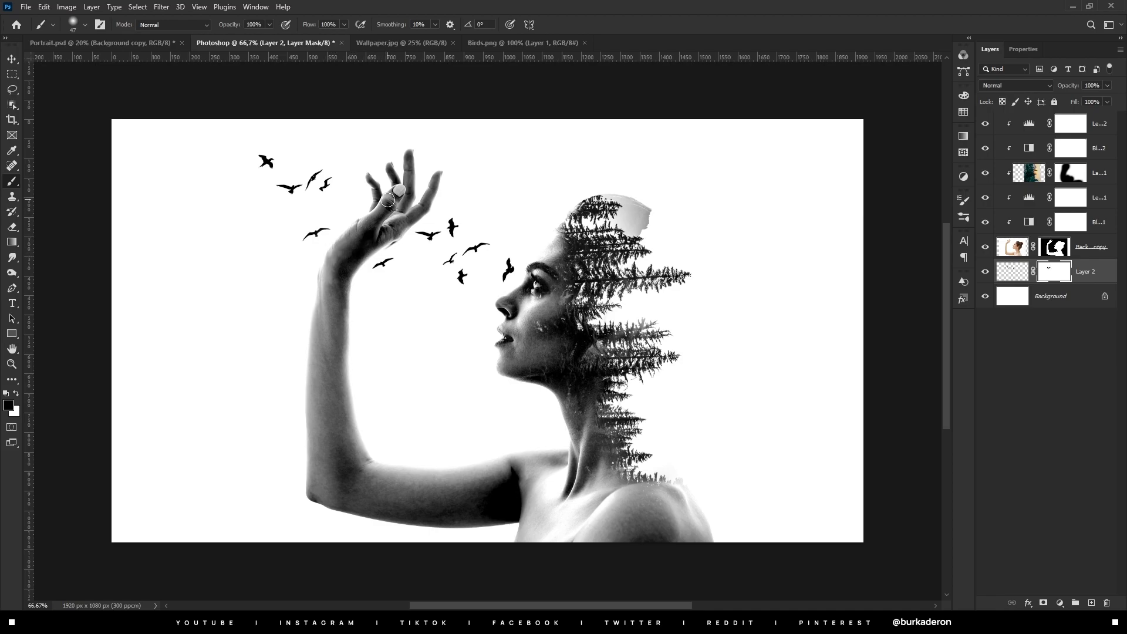
left_click(14, 61)
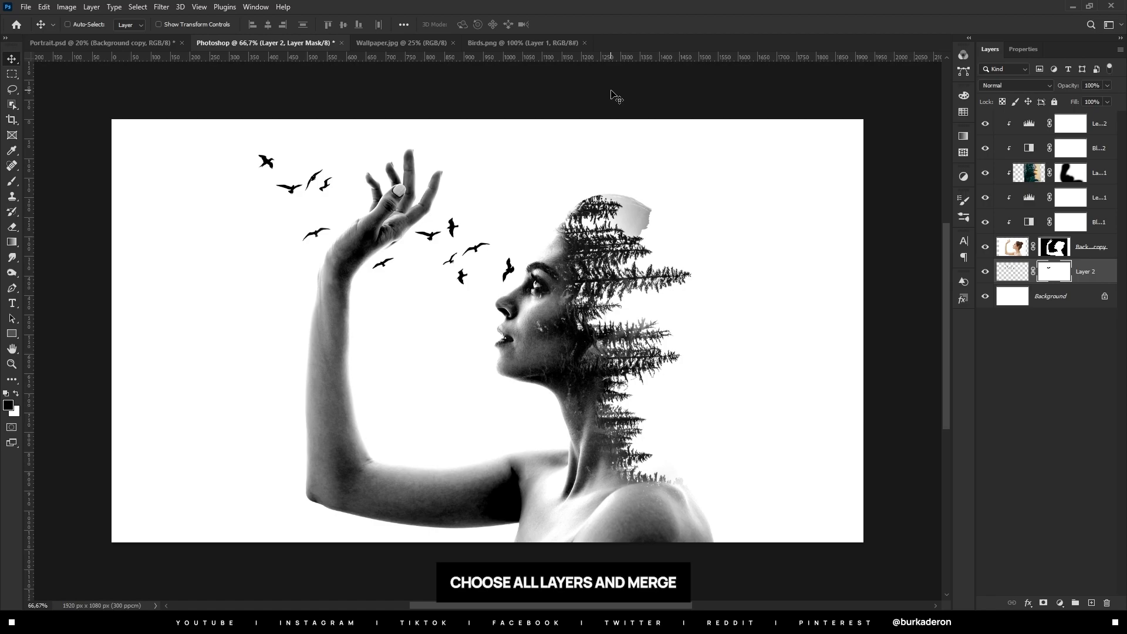
Merge all layers, from the Background up to the topmost Levels adjustment, into one layer.
left_click(1083, 298)
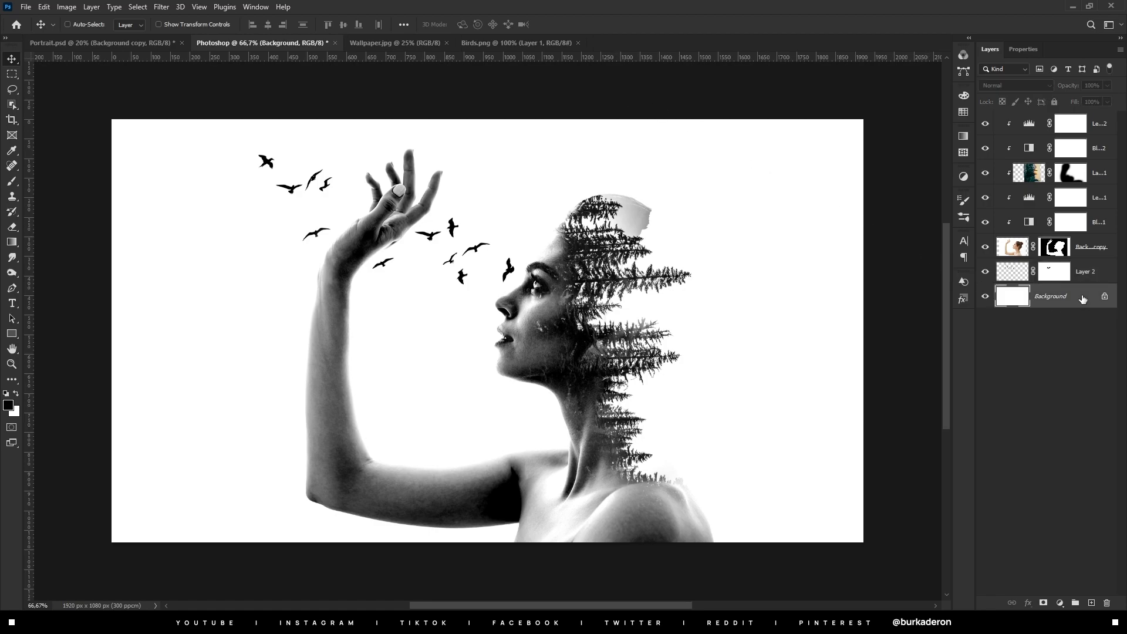
left_click(1096, 123, "shift")
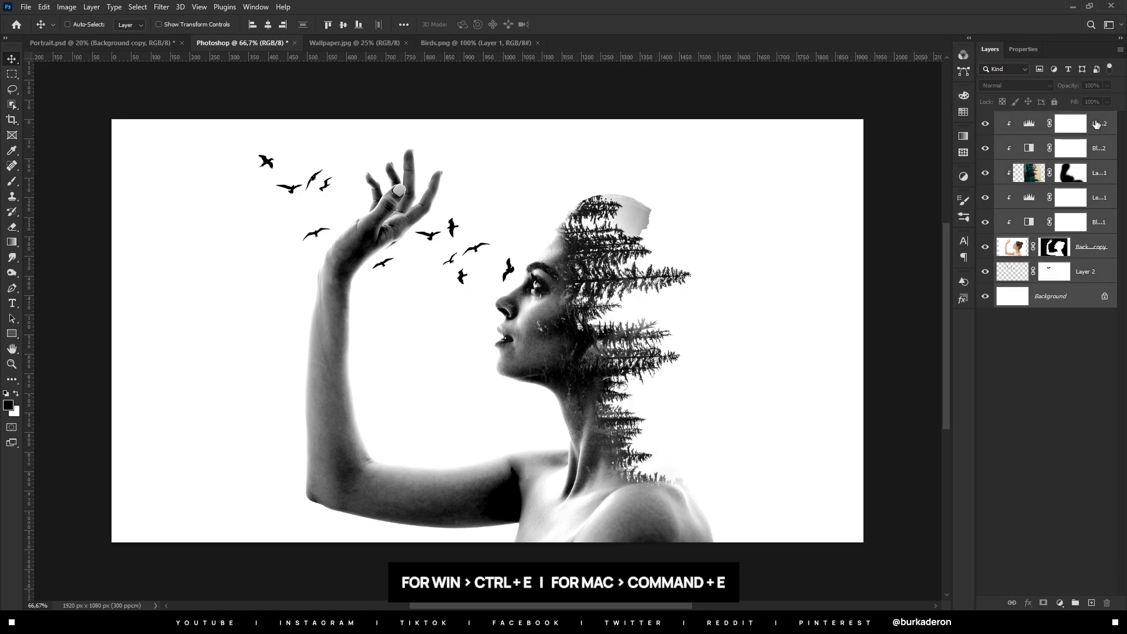
key("ctrl+e")
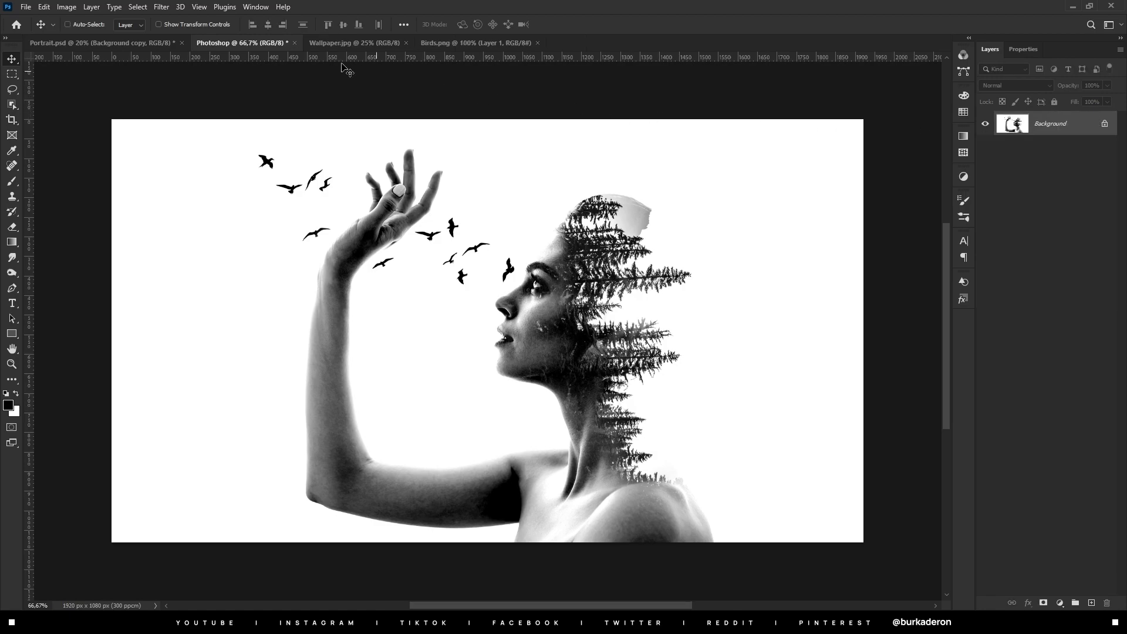
Open the merged image in the Camera Raw Filter and apply the Flat curve preset.
left_click(163, 11)
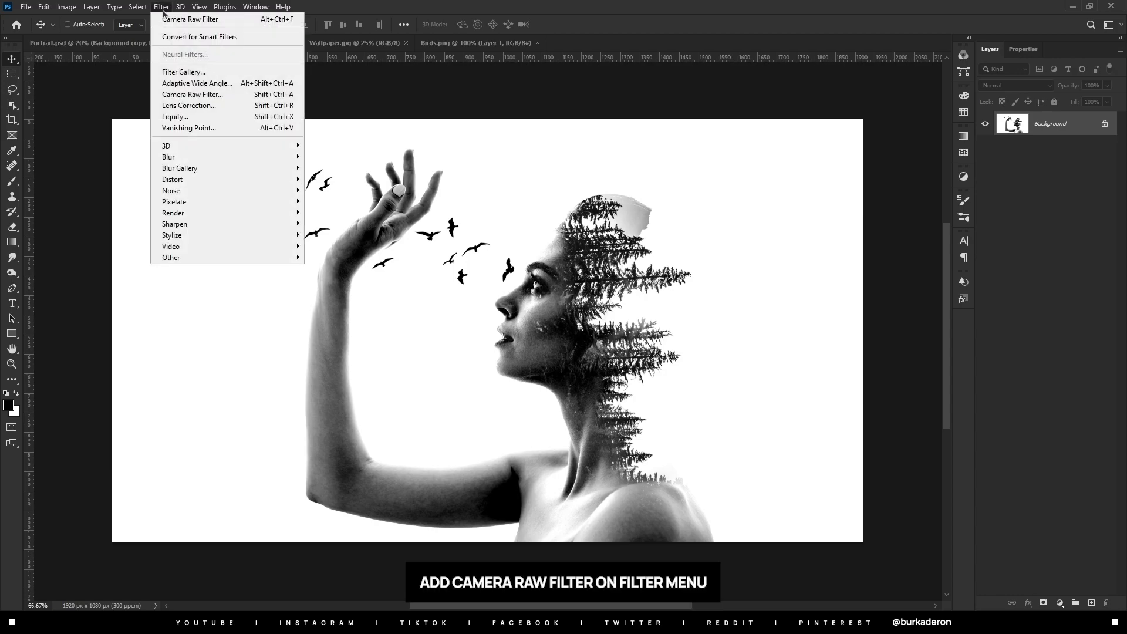
left_click(188, 97)
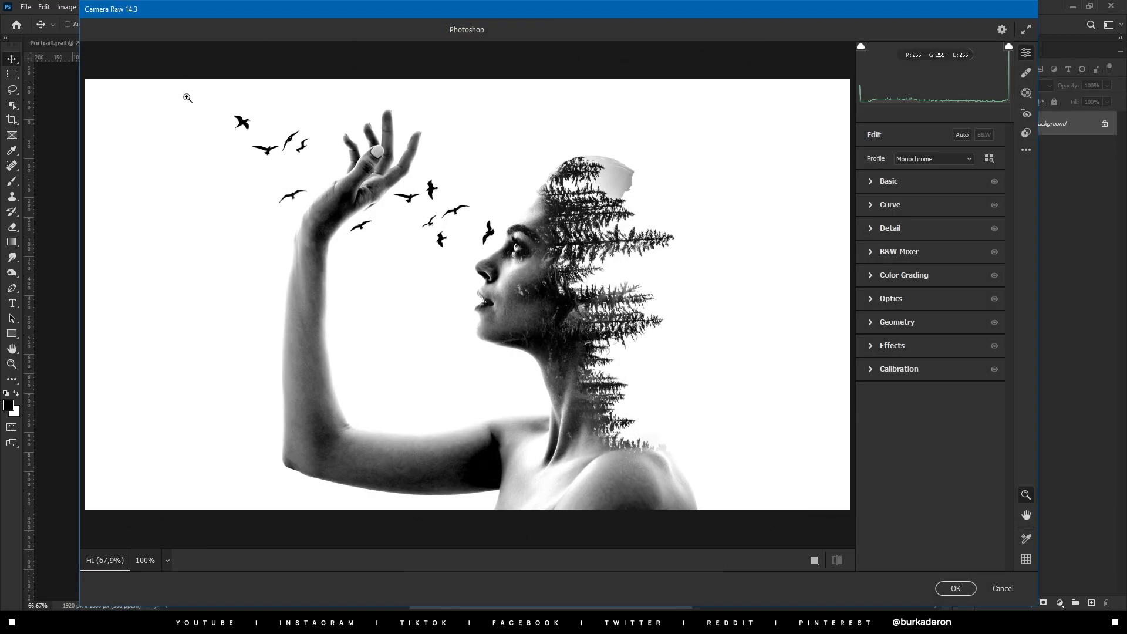
left_click(1026, 133)
left_click_drag(1010, 229, 1022, 348)
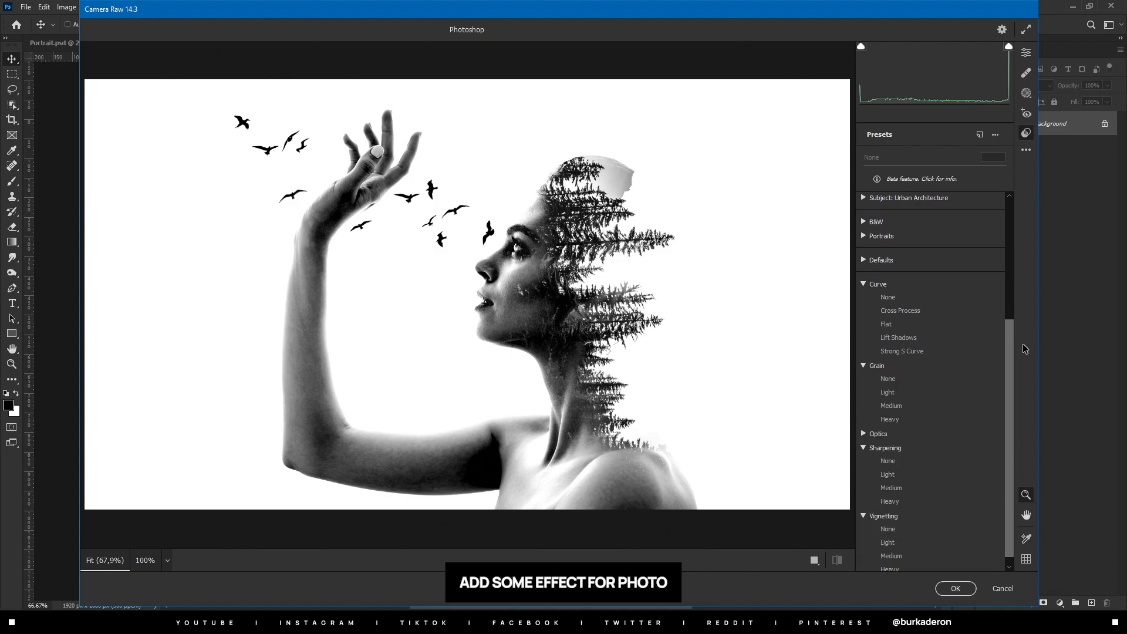
left_click(888, 324)
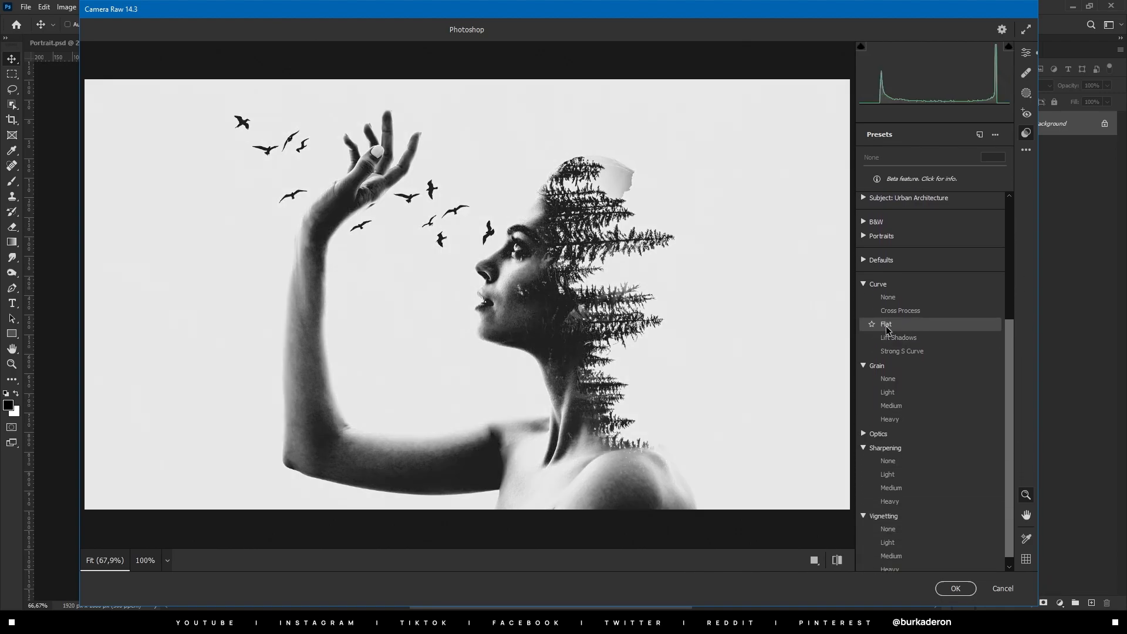
Apply the Medium grain preset and the Light sharpening preset, with the sharpening amount at 50.
left_click_drag(935, 167, 899, 170)
left_click(921, 405)
left_click(891, 476)
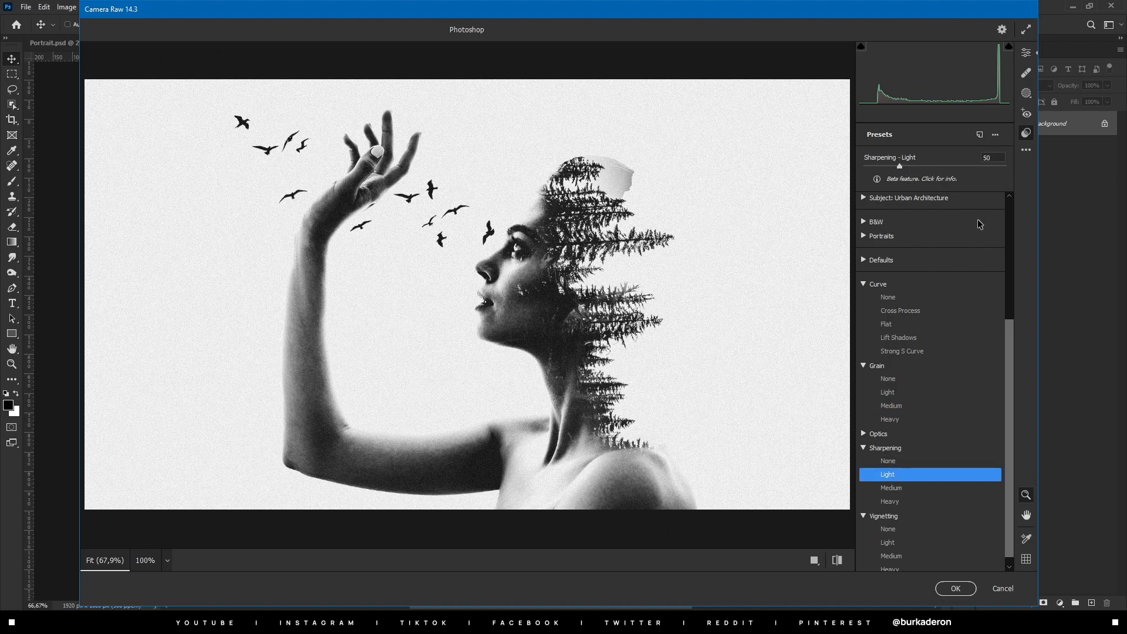
Add the Heavy vignetting preset with its amount set to 80 and apply the Camera Raw Filter to the image.
scroll(1006, 396, "down", 1)
left_click(891, 559)
left_click_drag(933, 167, 920, 167)
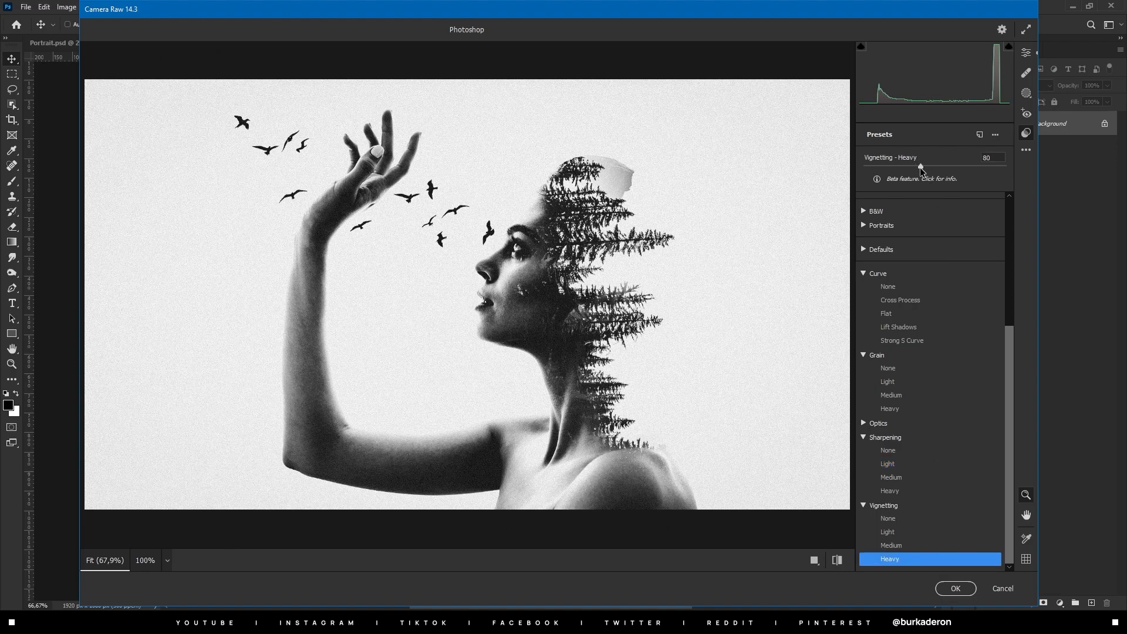
left_click(962, 589)
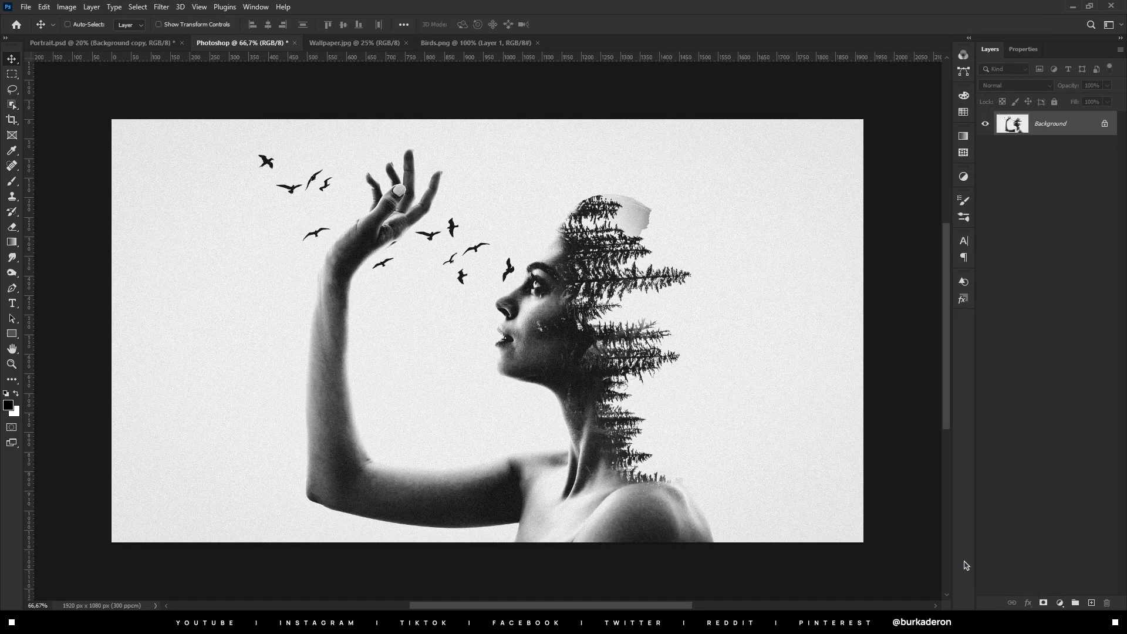